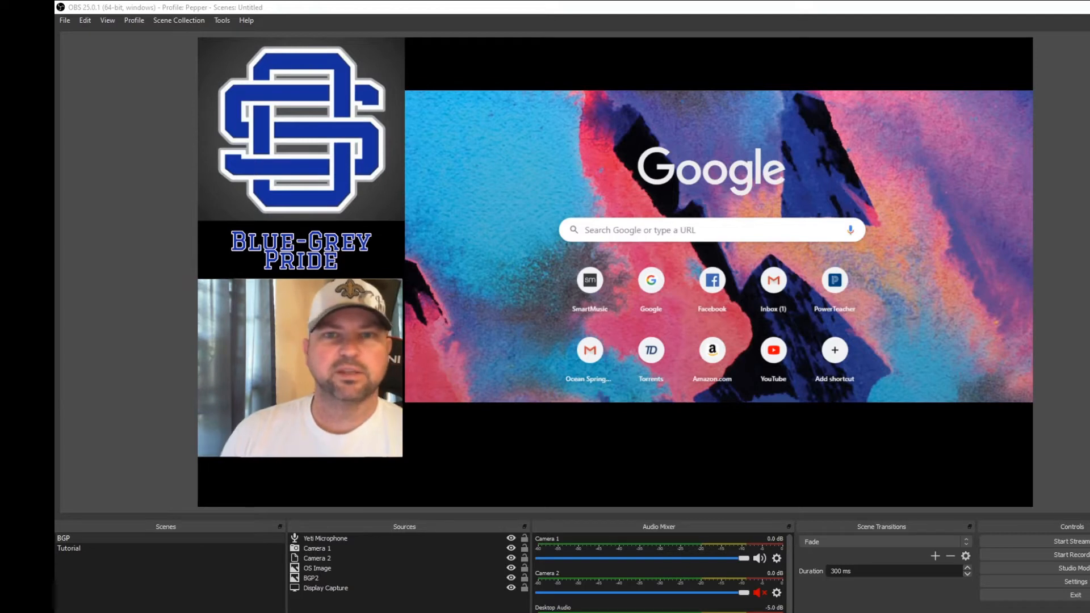
- Go over the items in the BGP scene's preview and hide the Camera 1 source
click(506, 202)
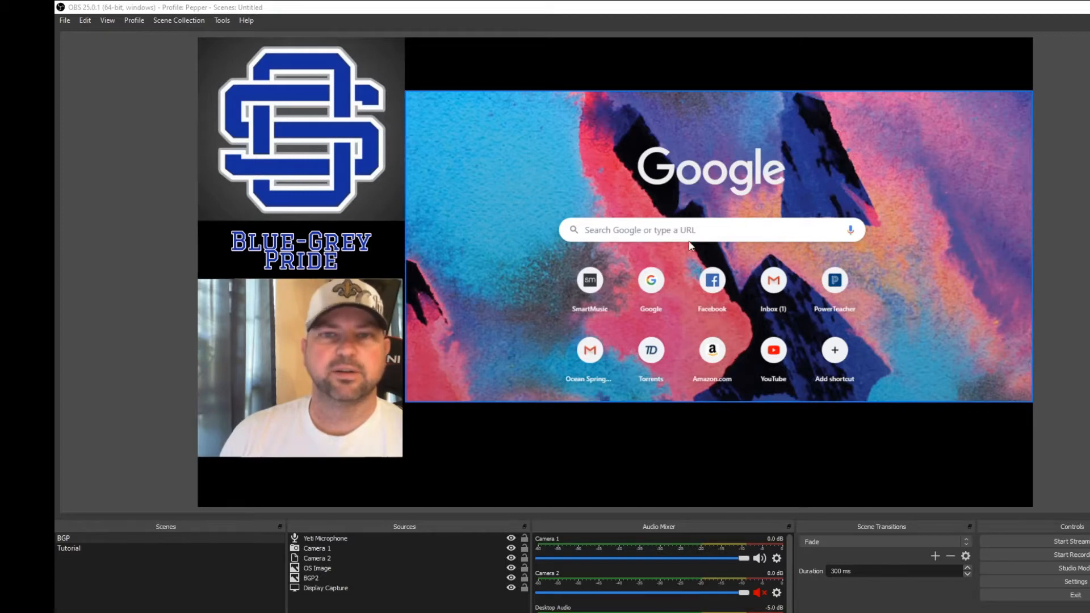
click(369, 150)
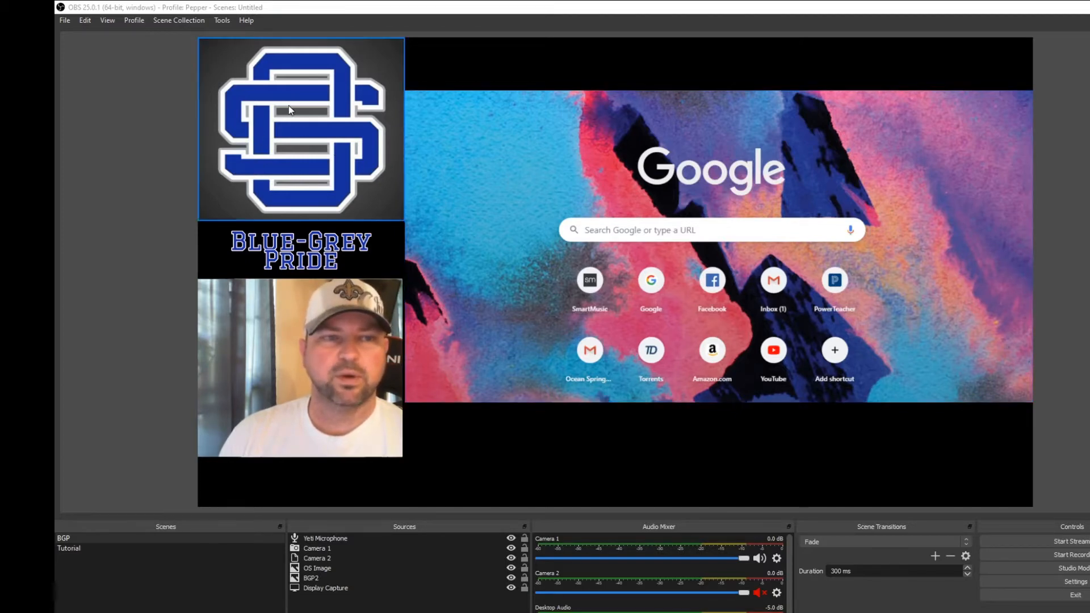
click(353, 252)
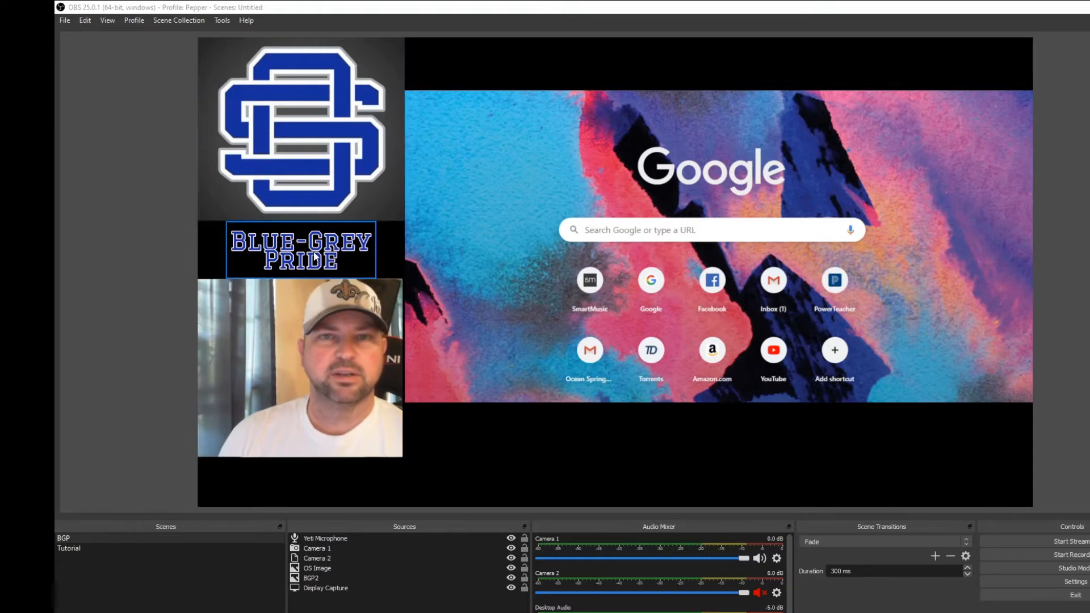
click(343, 361)
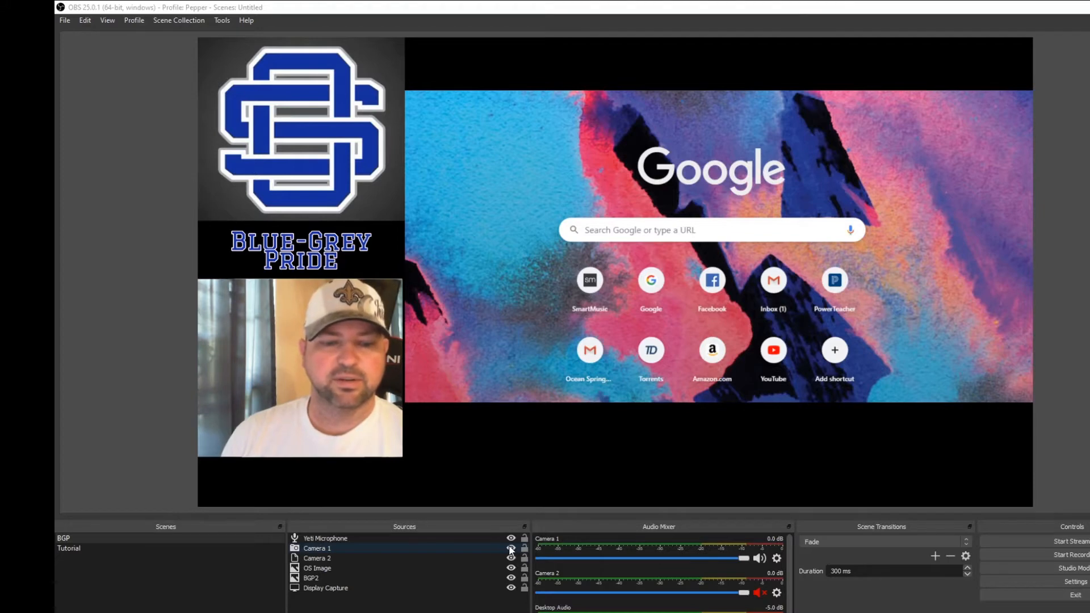
click(510, 549)
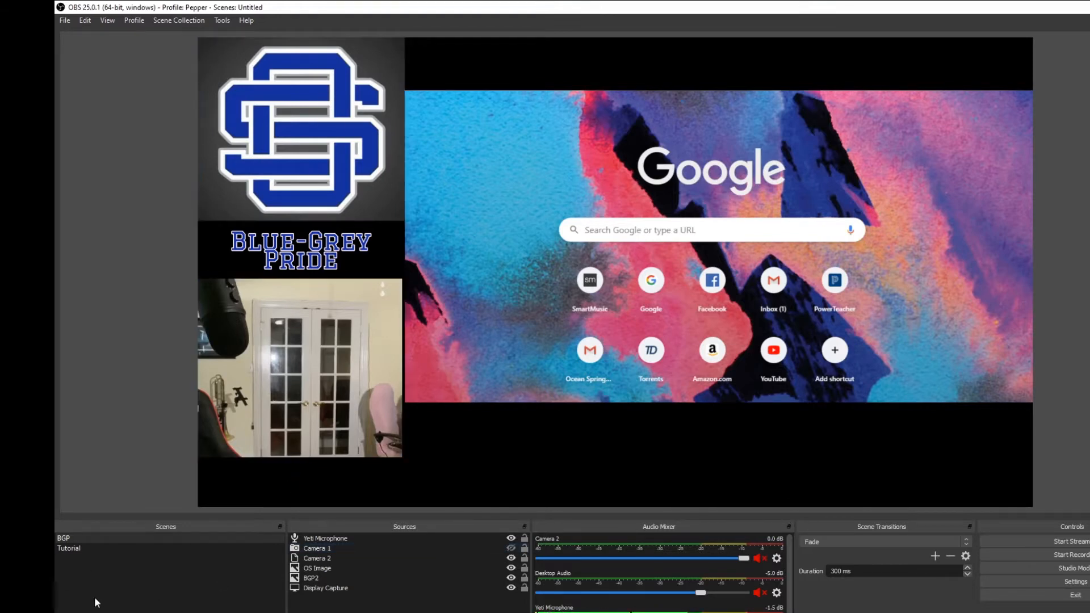
- Switch to the Tutorial scene and remove it from the scene list
click(74, 549)
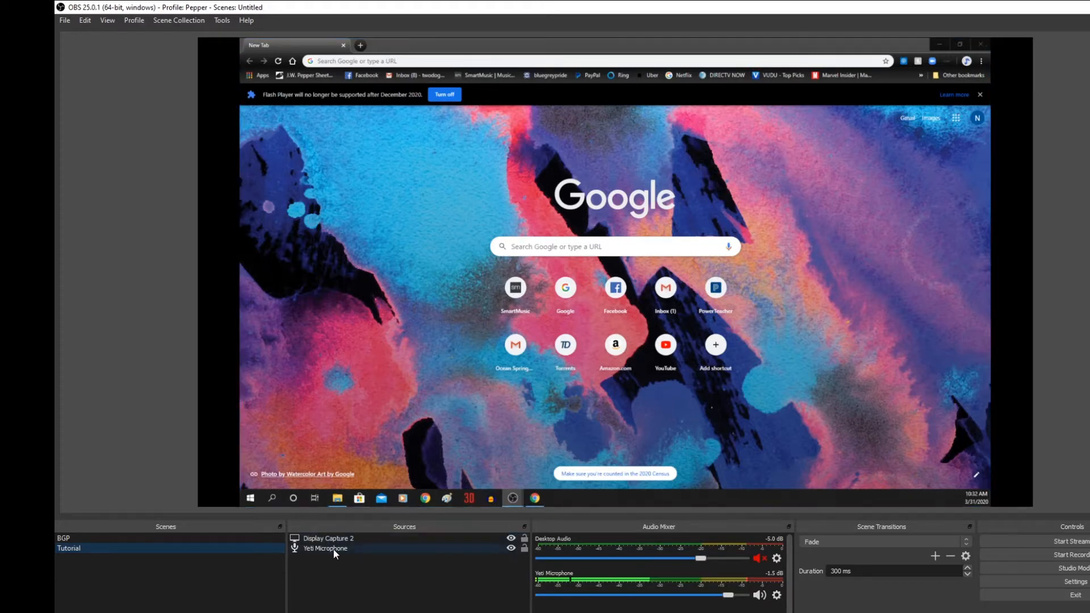
right_click(101, 546)
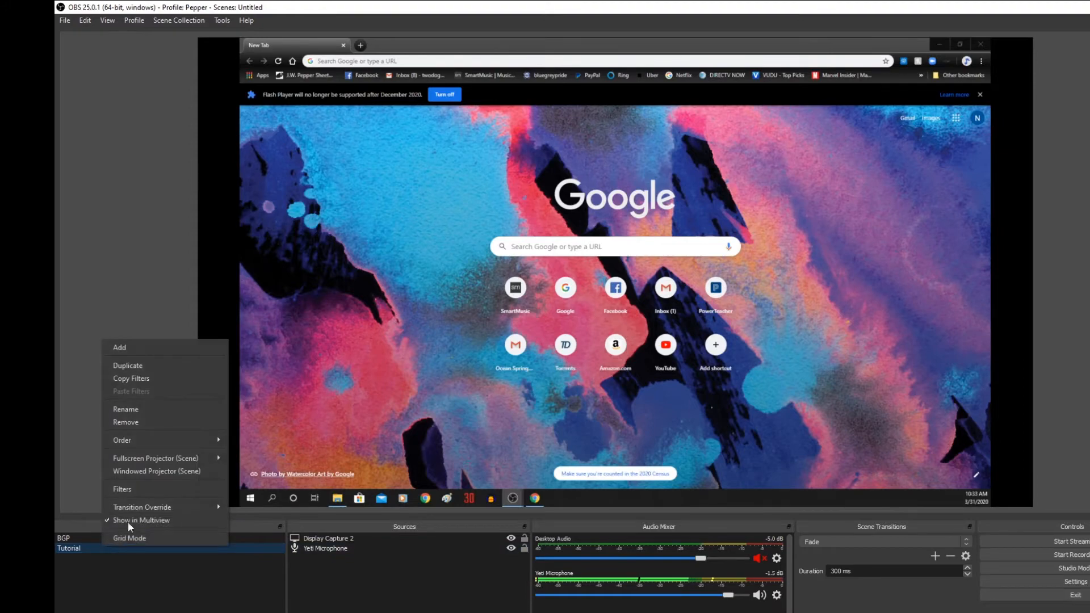
click(152, 421)
click(644, 359)
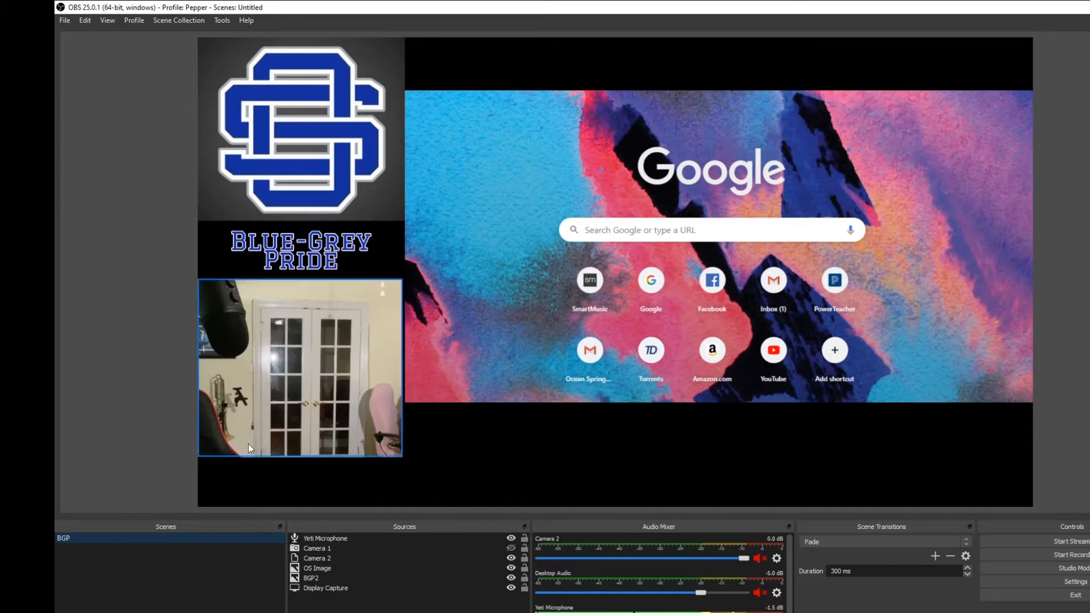
- Create a scene named Scene 2 and add the existing Yeti Microphone to it as an audio input capture
click(61, 612)
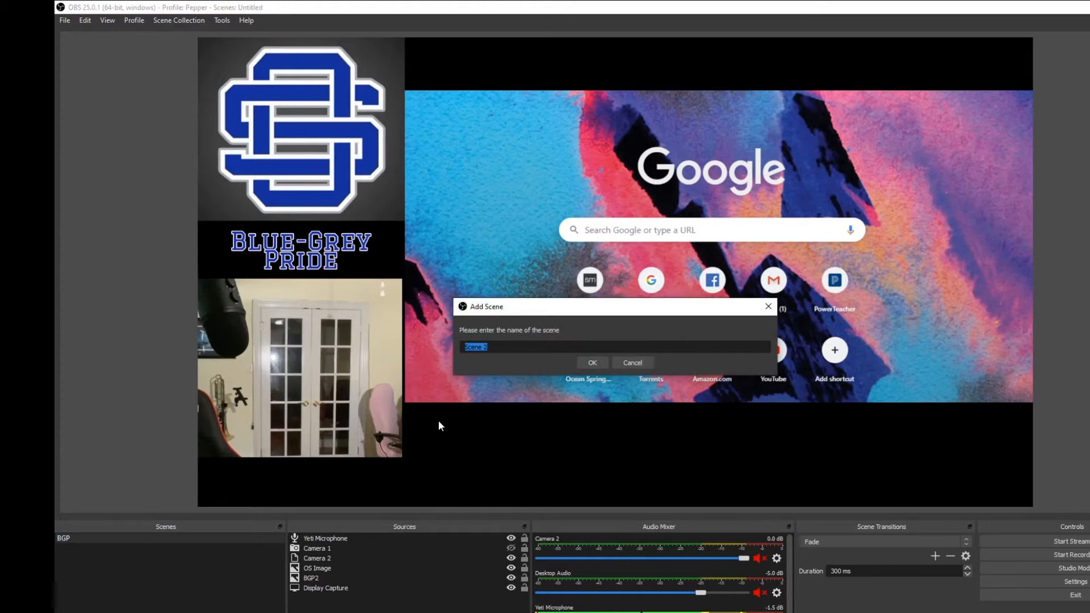
click(587, 363)
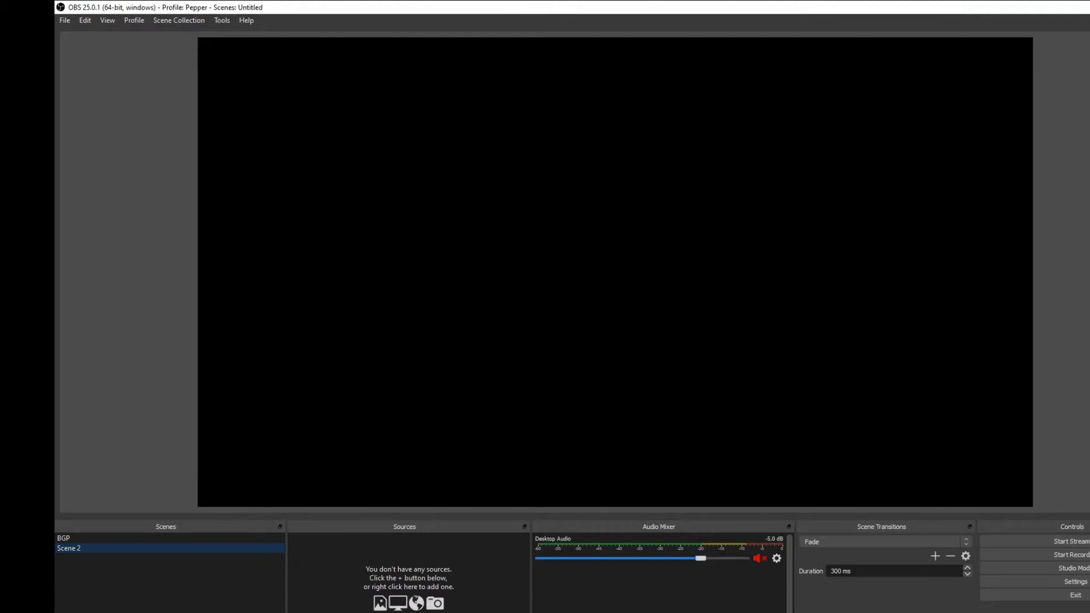
click(295, 612)
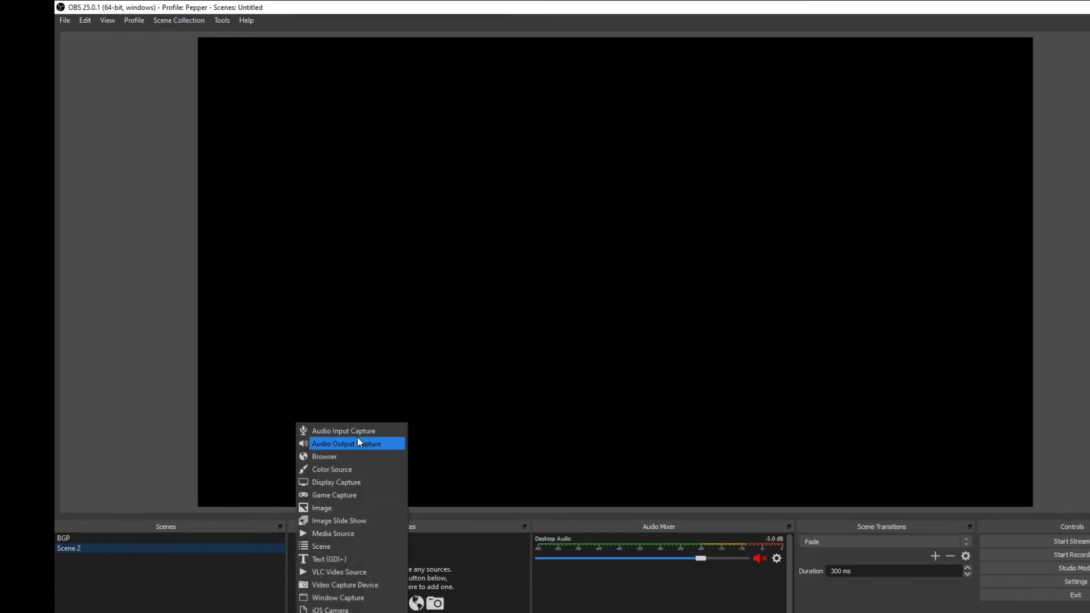
click(343, 432)
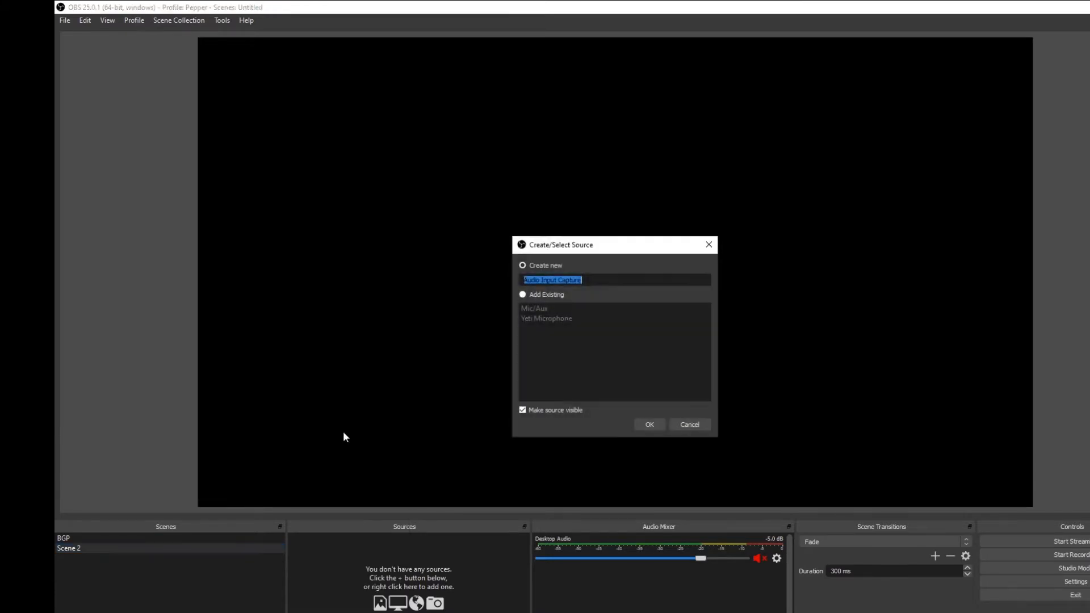
click(522, 295)
click(535, 321)
click(645, 425)
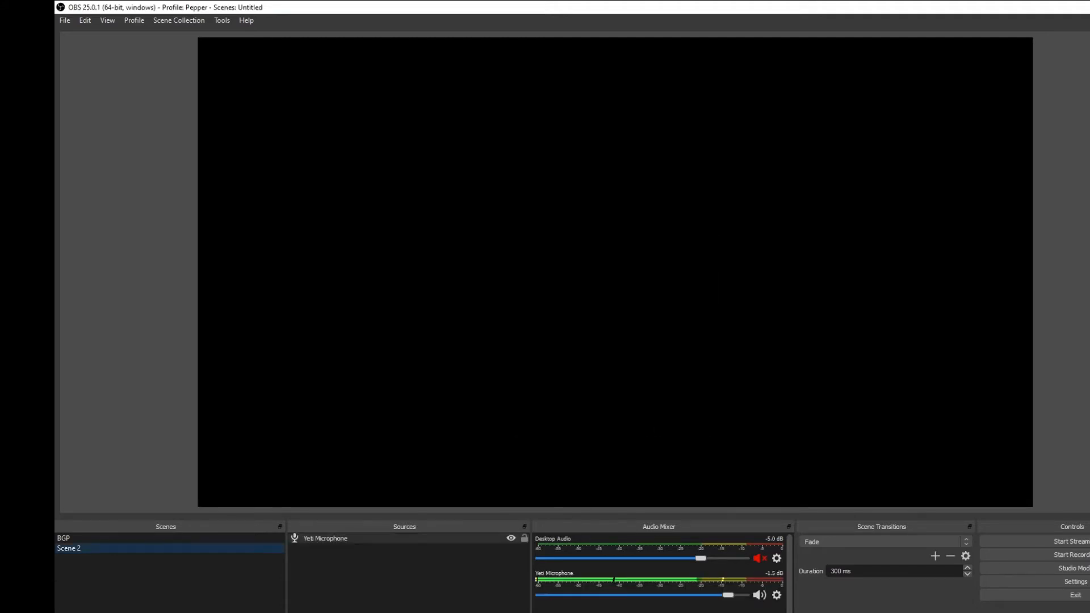
- Add a new display capture source to Scene 2 under the suggested name and set it to Display 2: 1680x1050 @ 1920,0
click(296, 612)
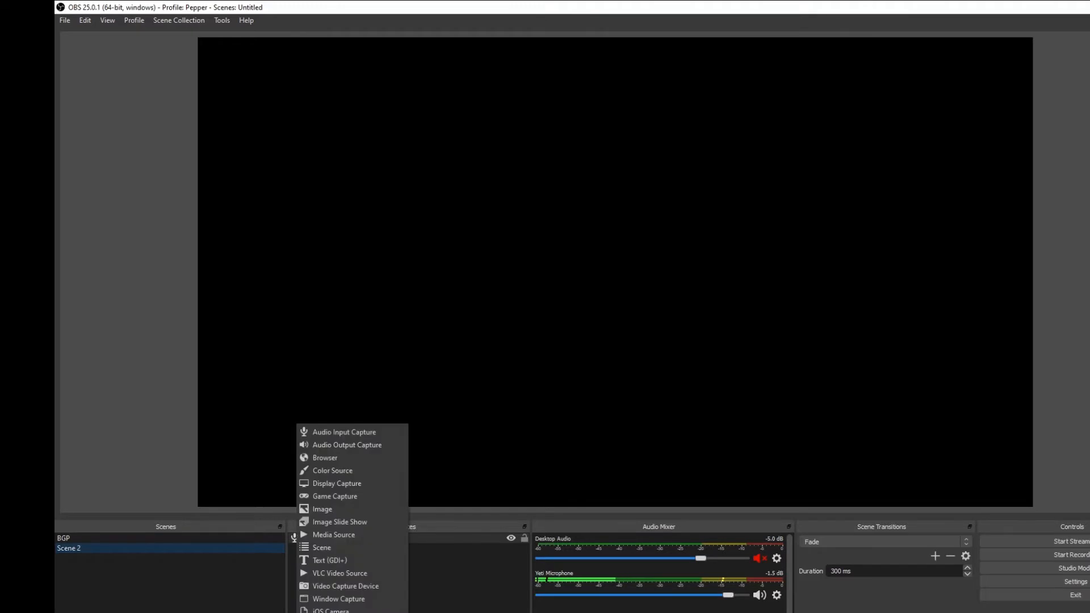
click(351, 483)
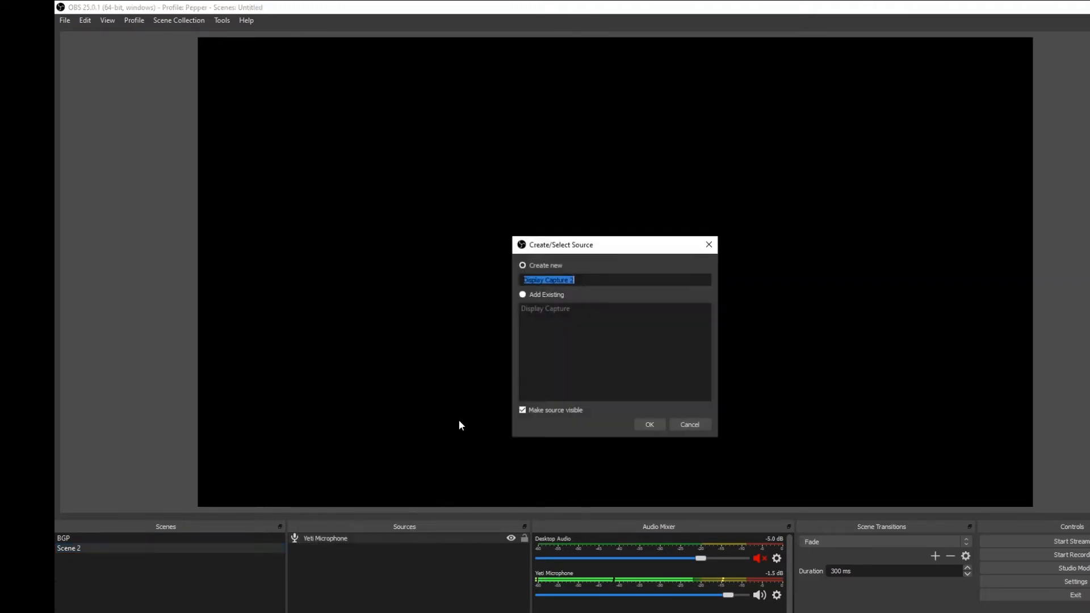
click(652, 421)
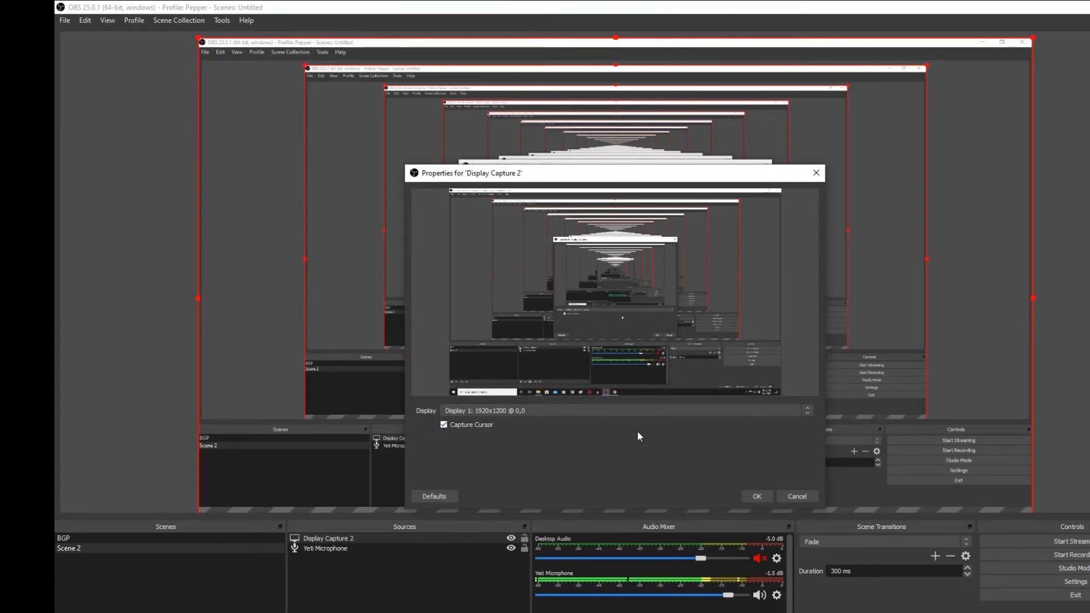
click(629, 411)
click(604, 429)
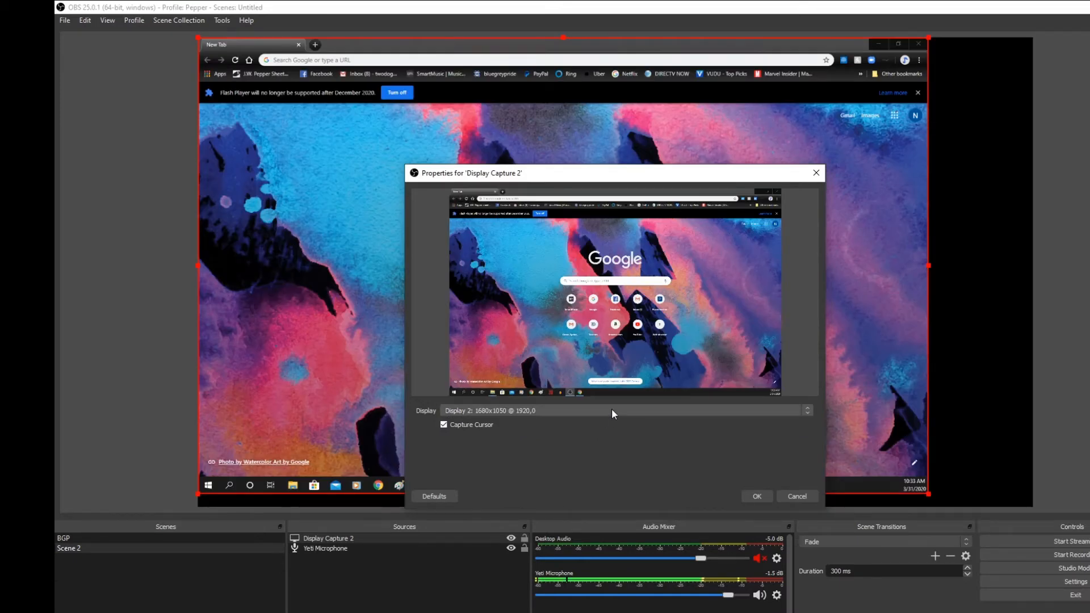
click(612, 410)
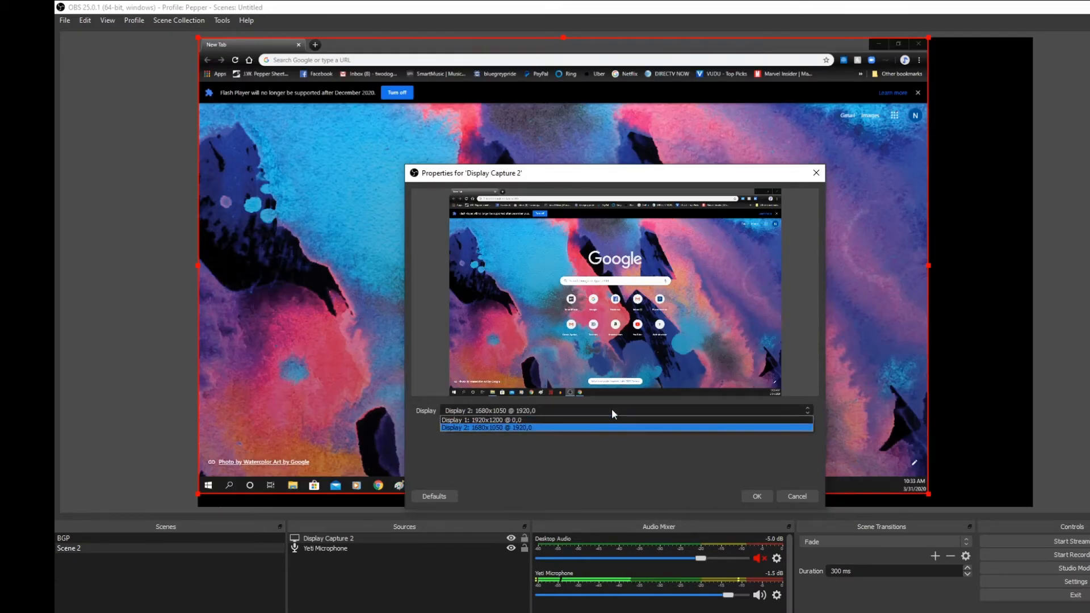
click(530, 420)
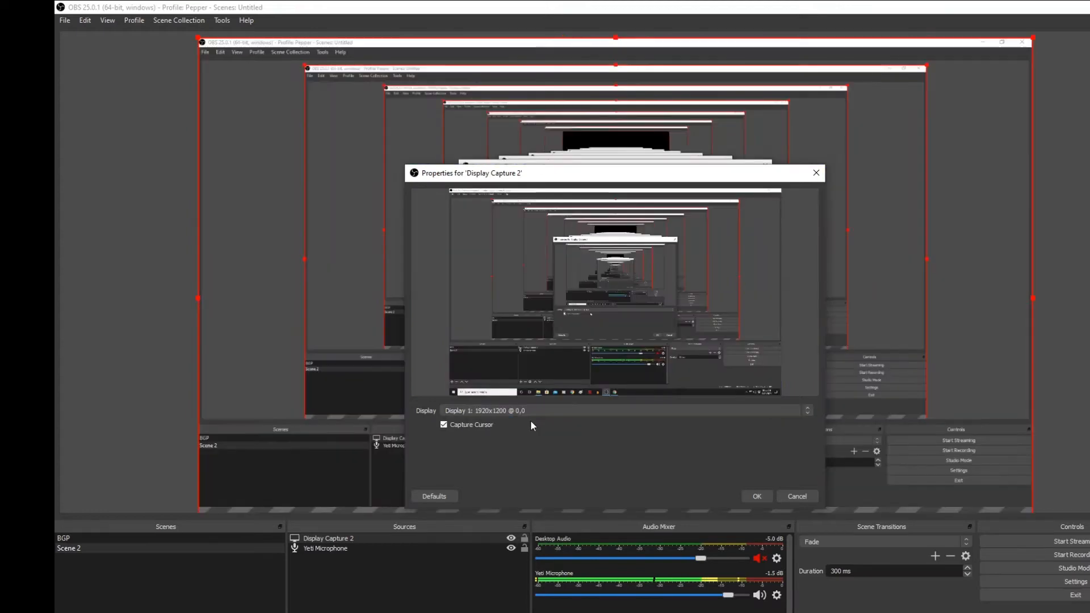
click(547, 410)
click(537, 425)
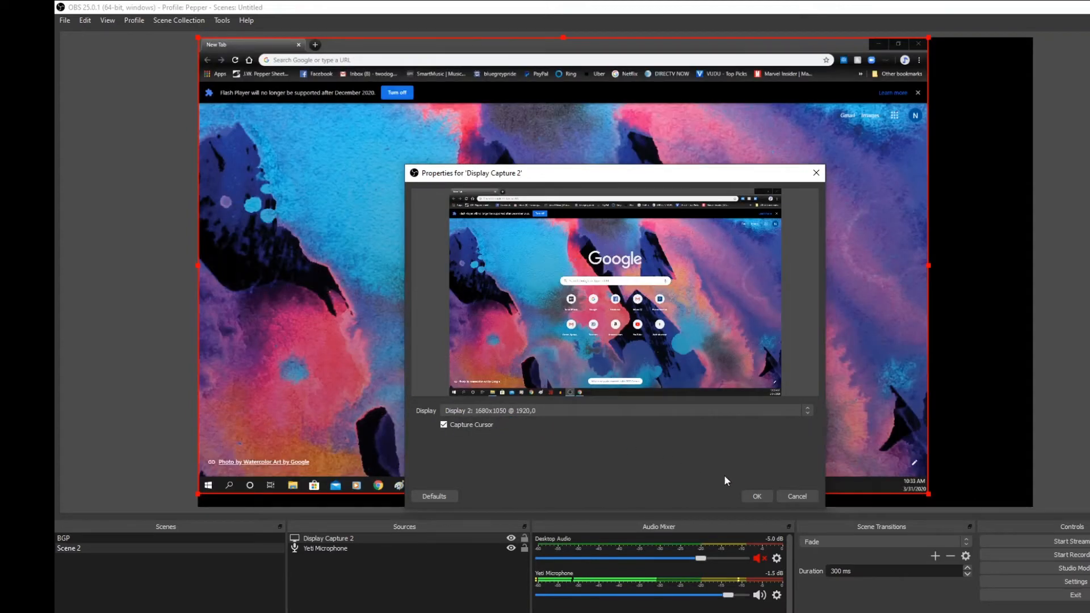
click(755, 497)
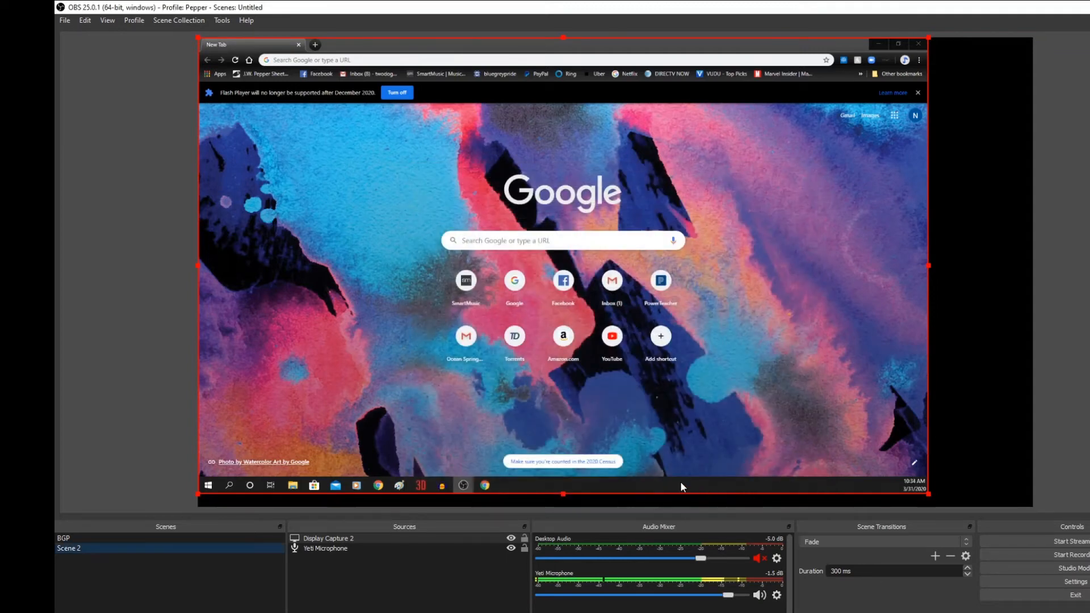
- Scale the display capture down to about three quarters of its size and move it up on the canvas
drag(198, 38, 387, 217)
drag(527, 303, 538, 241)
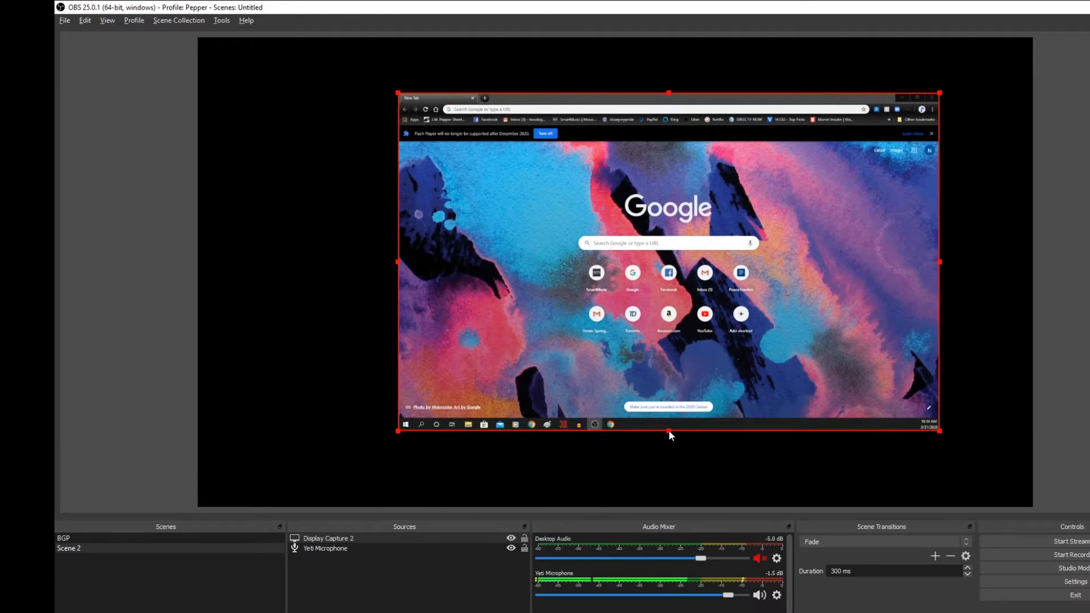
- Crop the taskbar and browser bars off the display capture and place it against the canvas's right edge
mouse_move(669, 430)
mouse_down()
mouse_move(676, 410)
mouse_move(674, 433)
mouse_move(679, 419)
mouse_up()
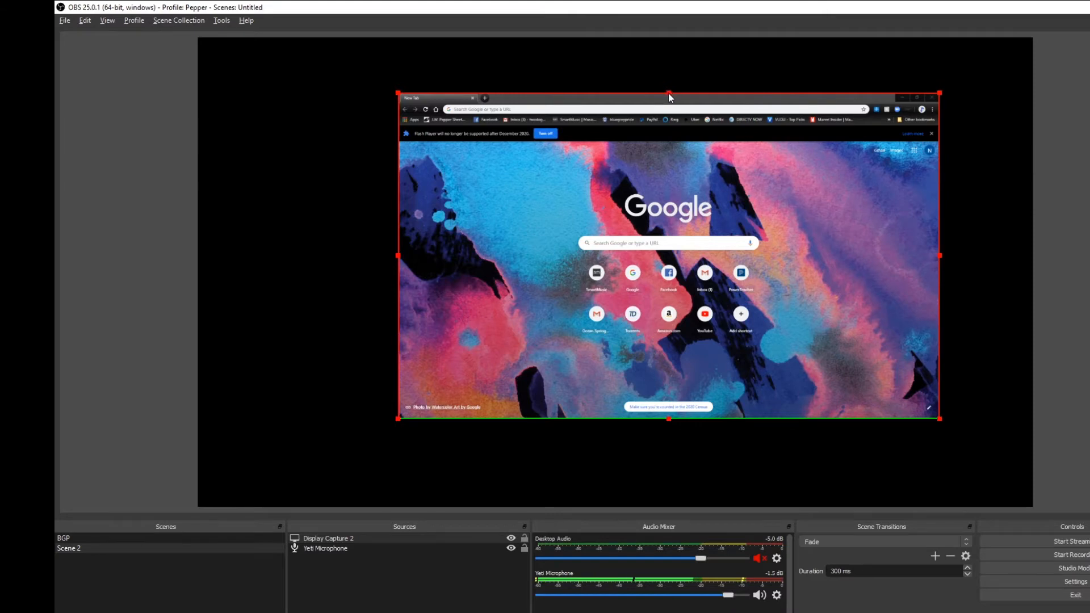
drag(669, 93, 675, 162)
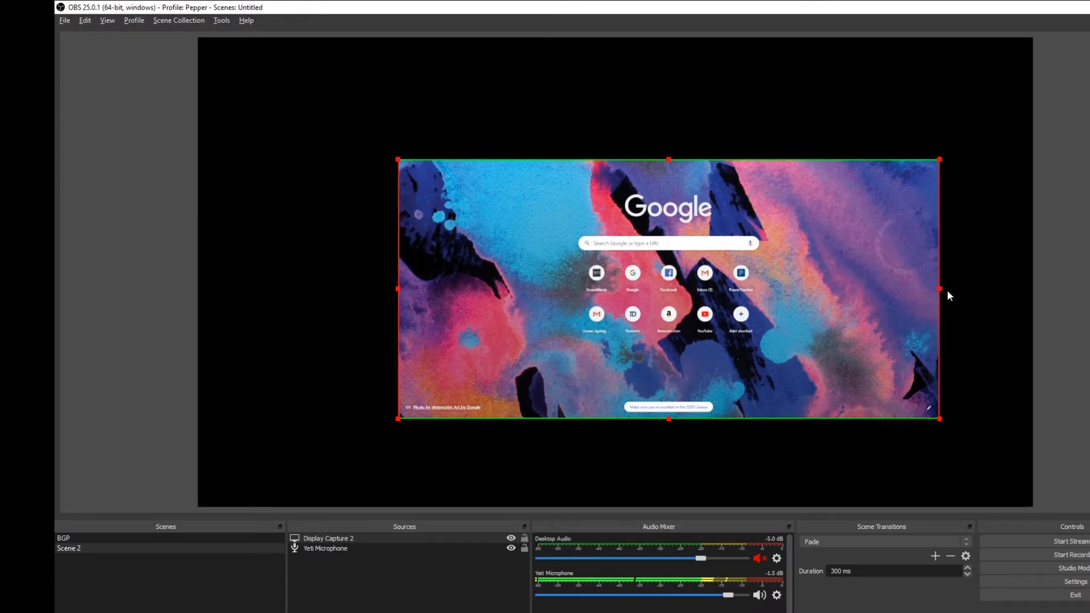
drag(539, 286, 632, 271)
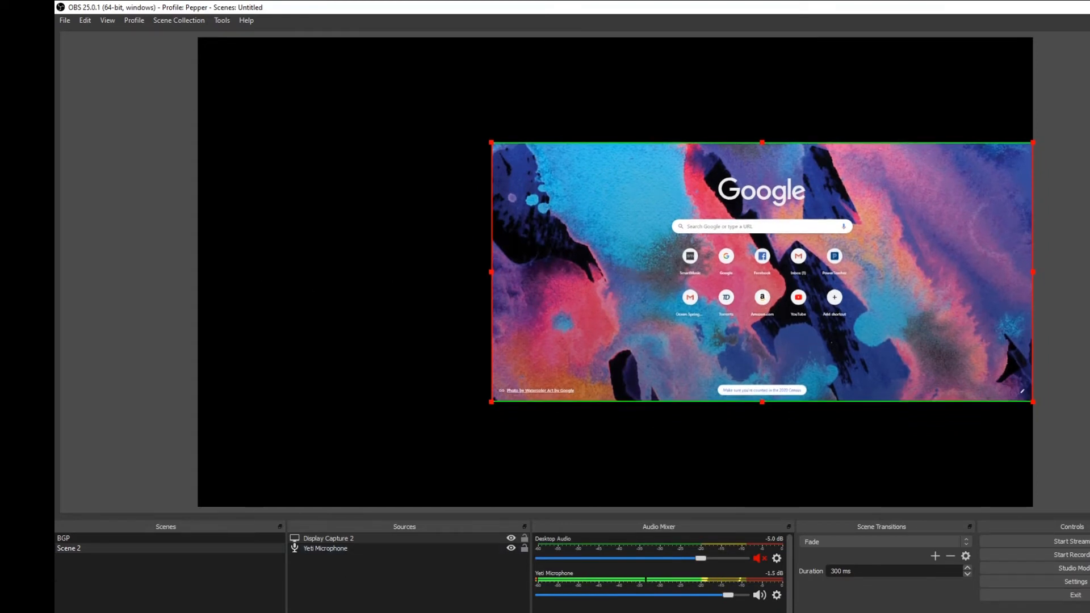
- Add the existing OS Image source to Scene 2
click(300, 612)
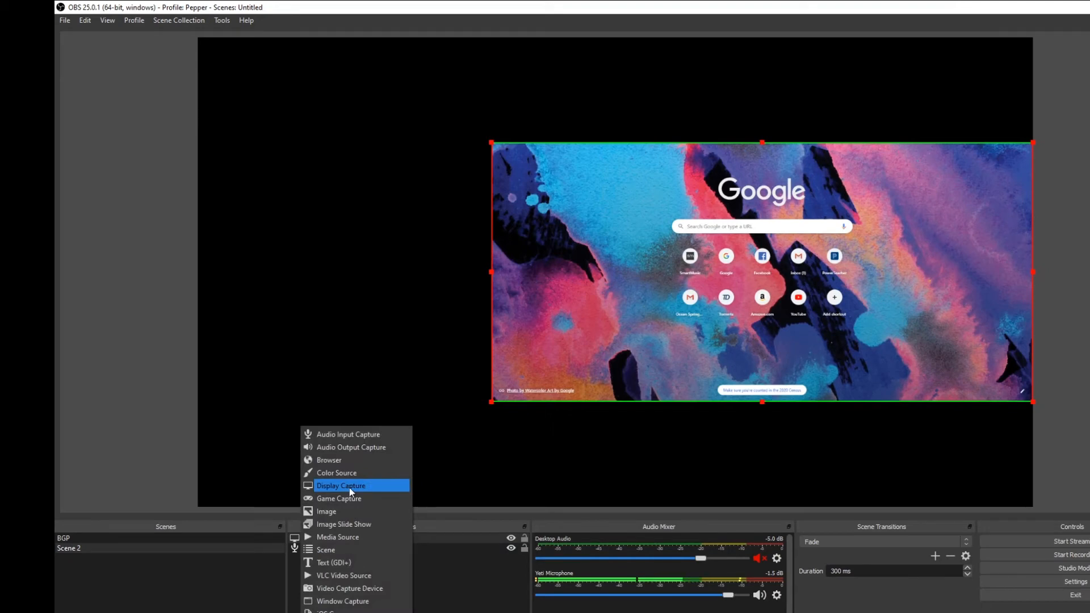
click(349, 512)
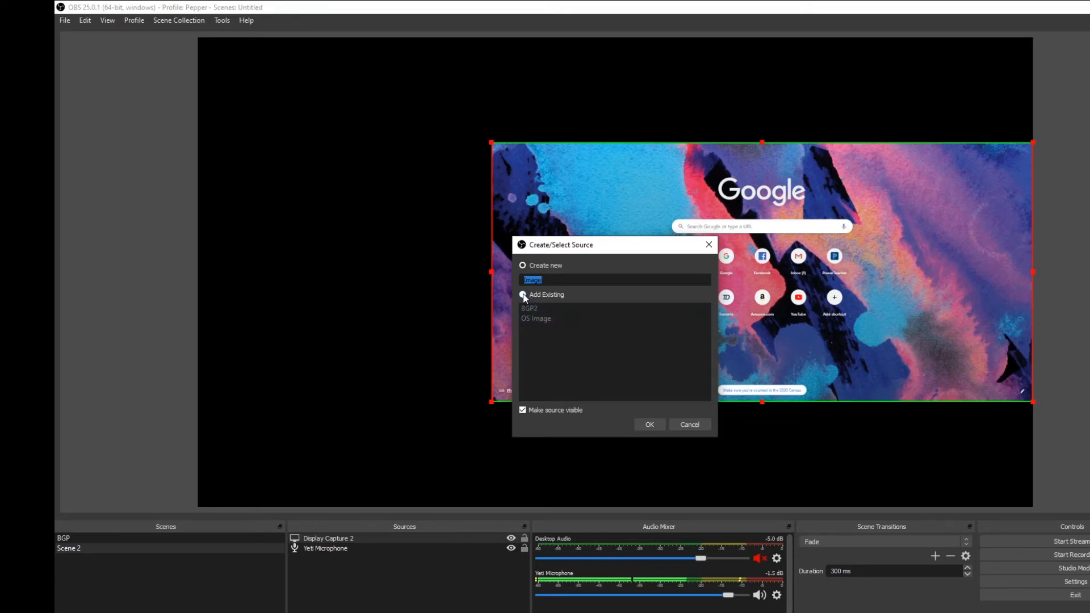
click(546, 319)
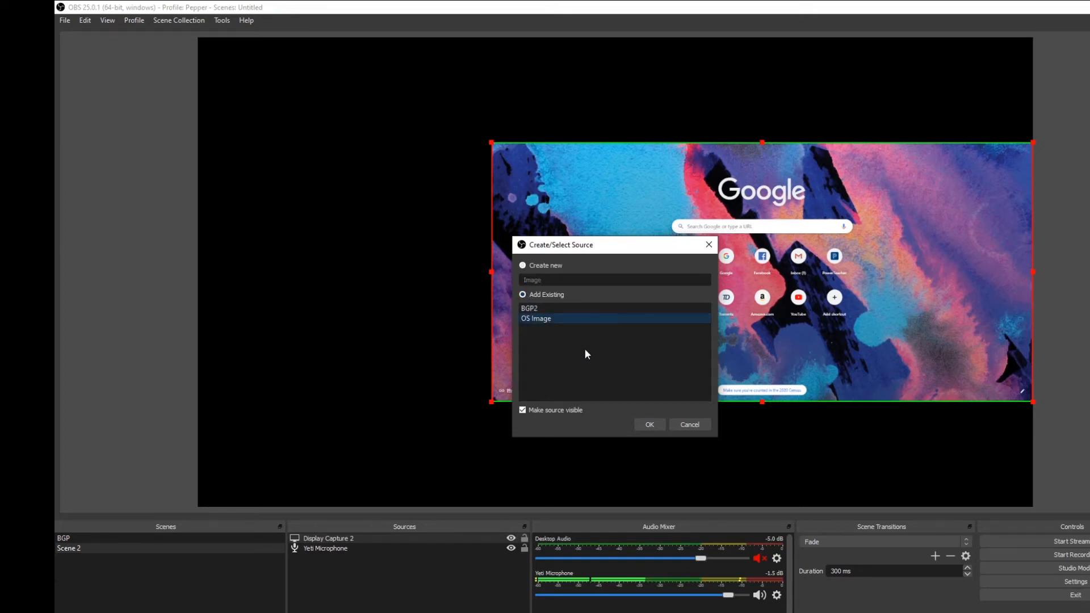
click(652, 425)
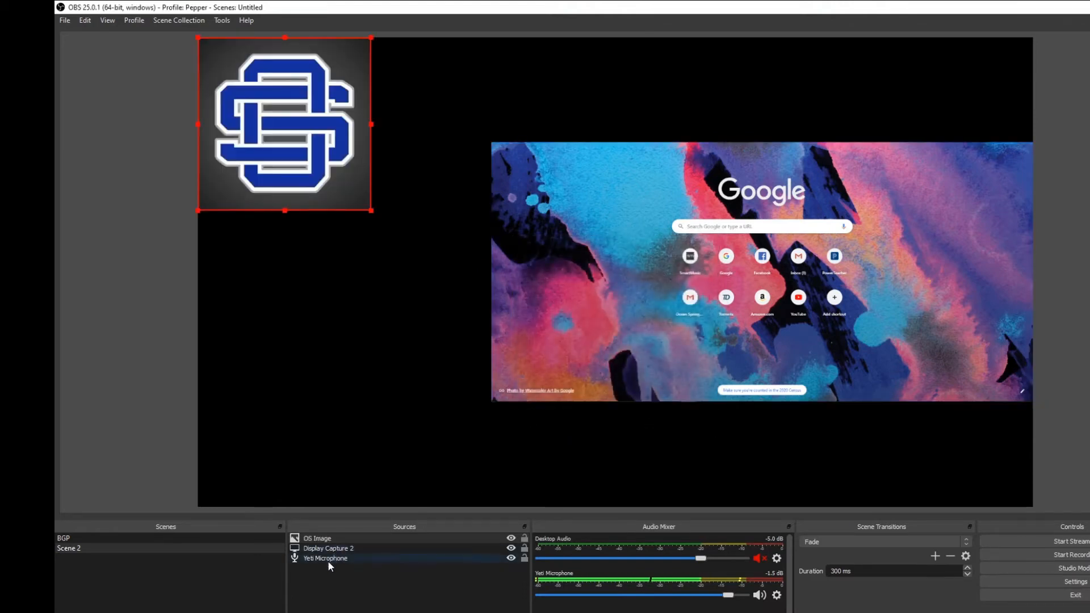
- Add the existing BGP2 image source to Scene 2
click(295, 612)
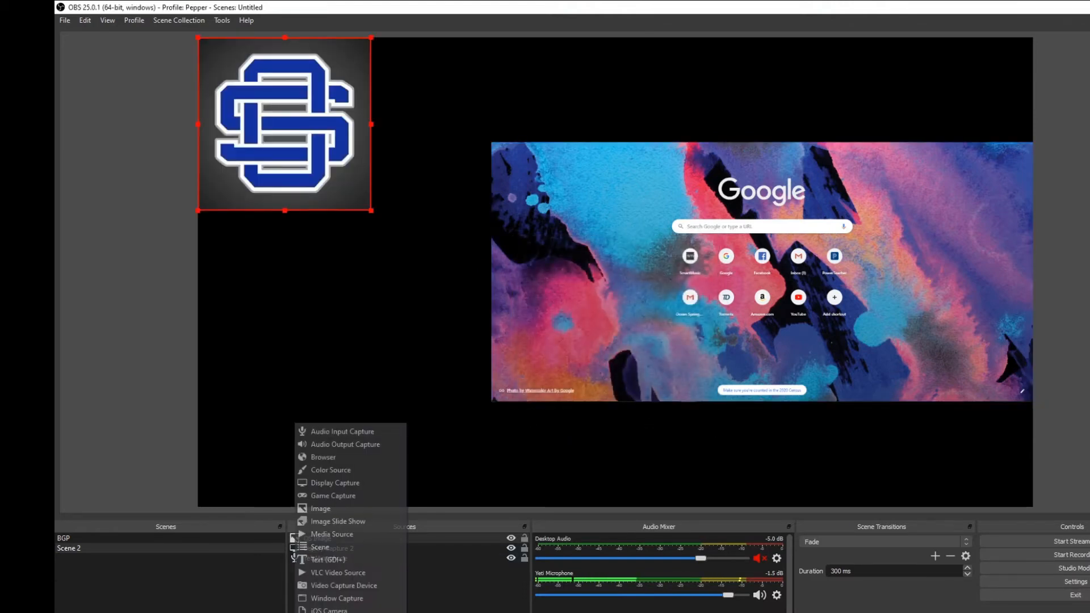
click(330, 508)
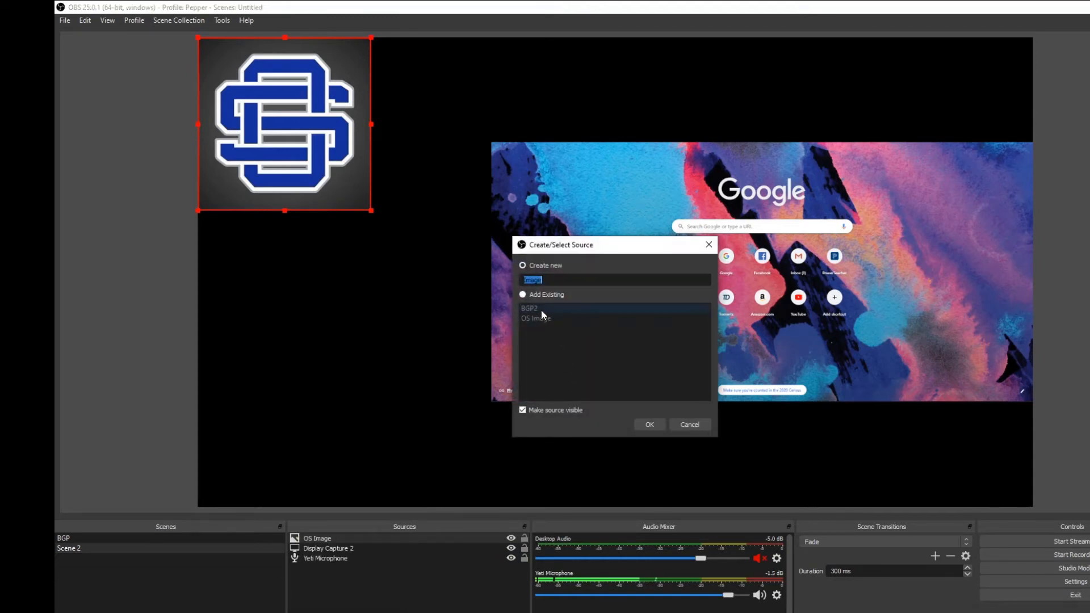
click(524, 312)
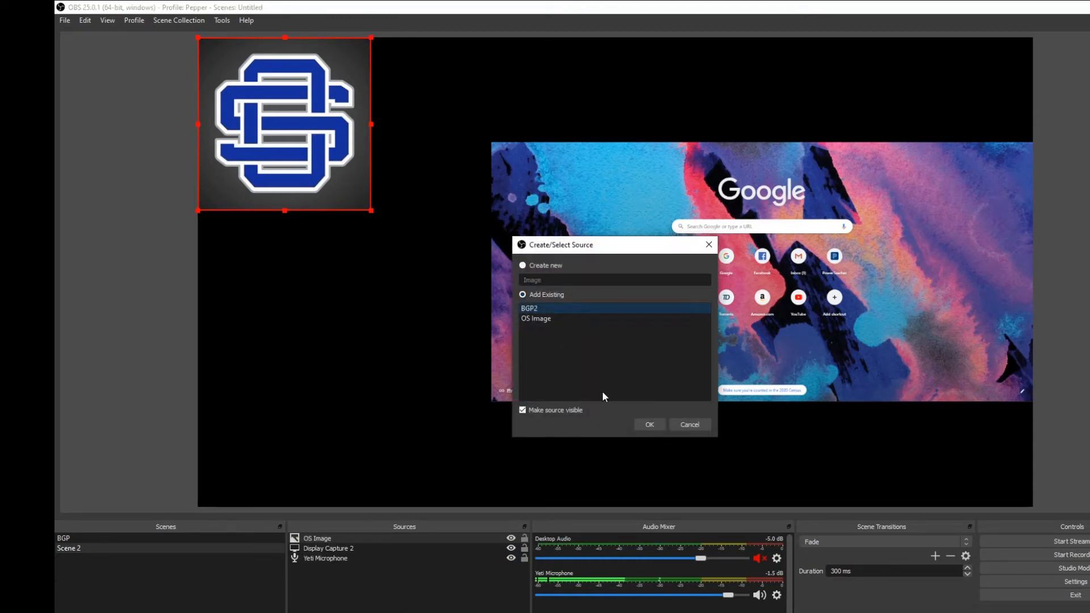
click(648, 425)
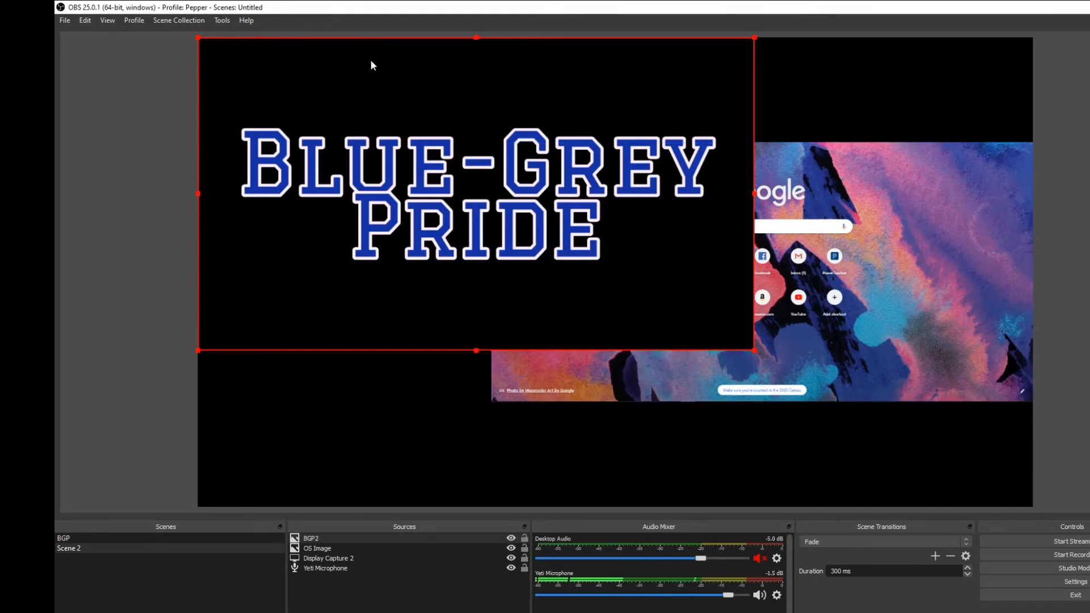
- Shrink the Blue-Grey Pride image to less than half its size and place it directly beneath the OS logo
drag(499, 93, 524, 202)
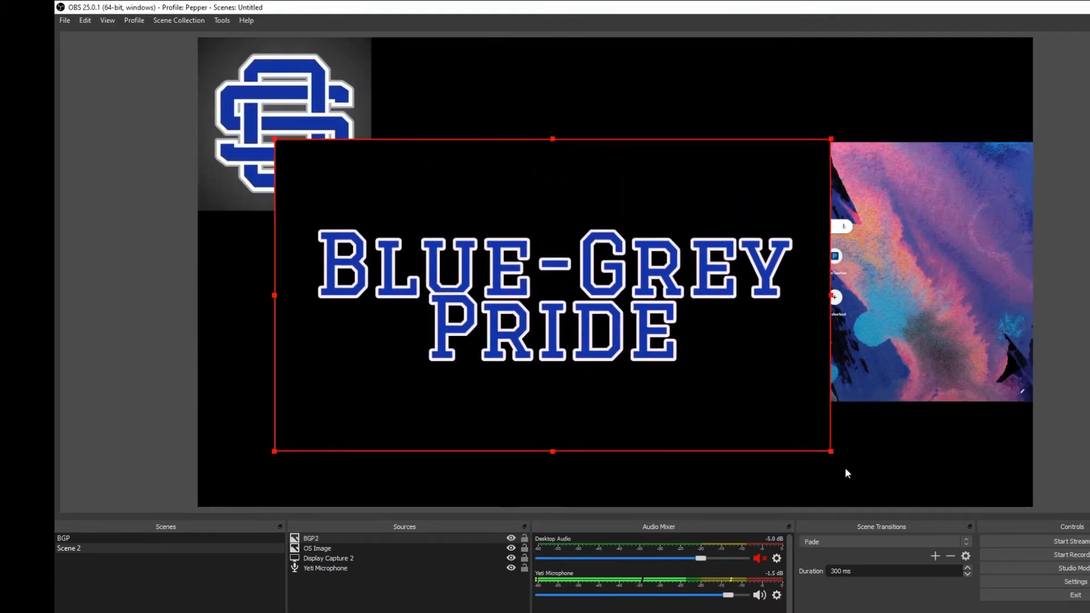
drag(832, 451, 504, 267)
drag(445, 200, 354, 267)
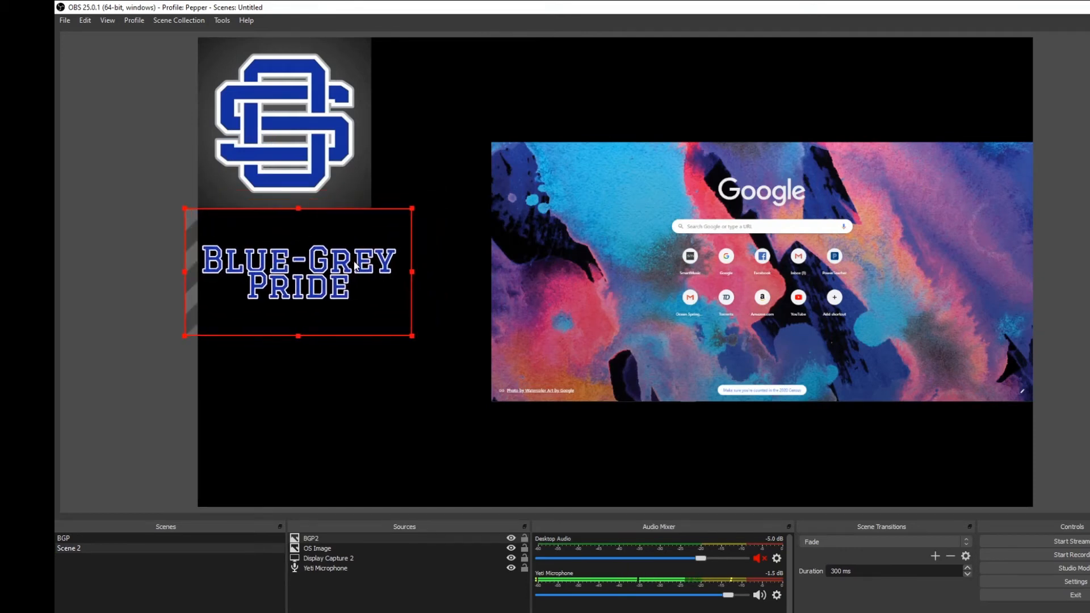
- Shrink the Blue-Grey Pride image to slightly narrower than the OS logo and align it with the canvas's left edge beneath it
drag(413, 340, 371, 299)
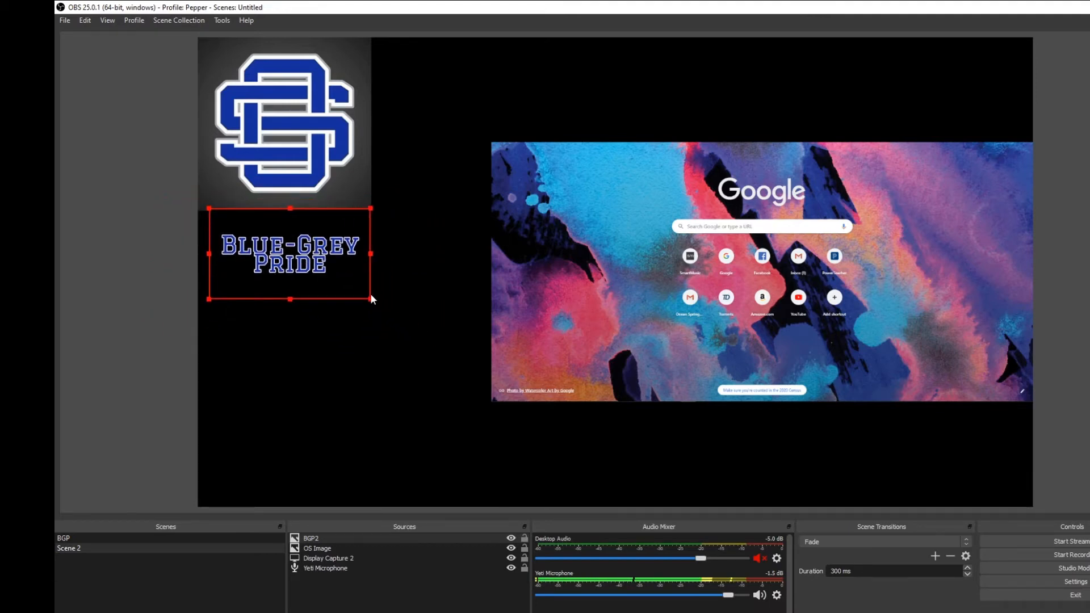
drag(311, 257, 302, 257)
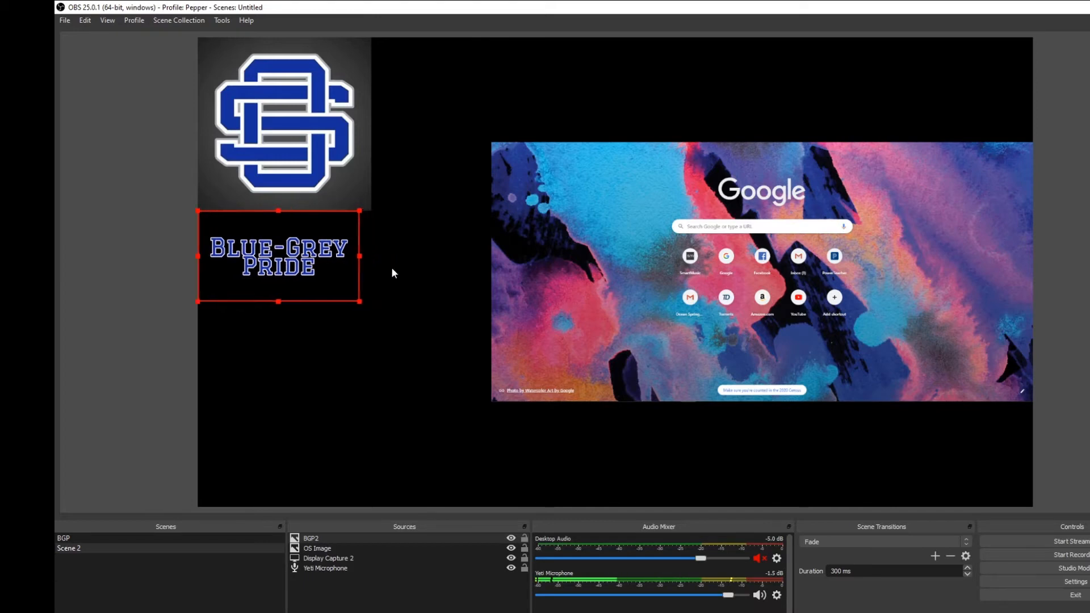
click(396, 249)
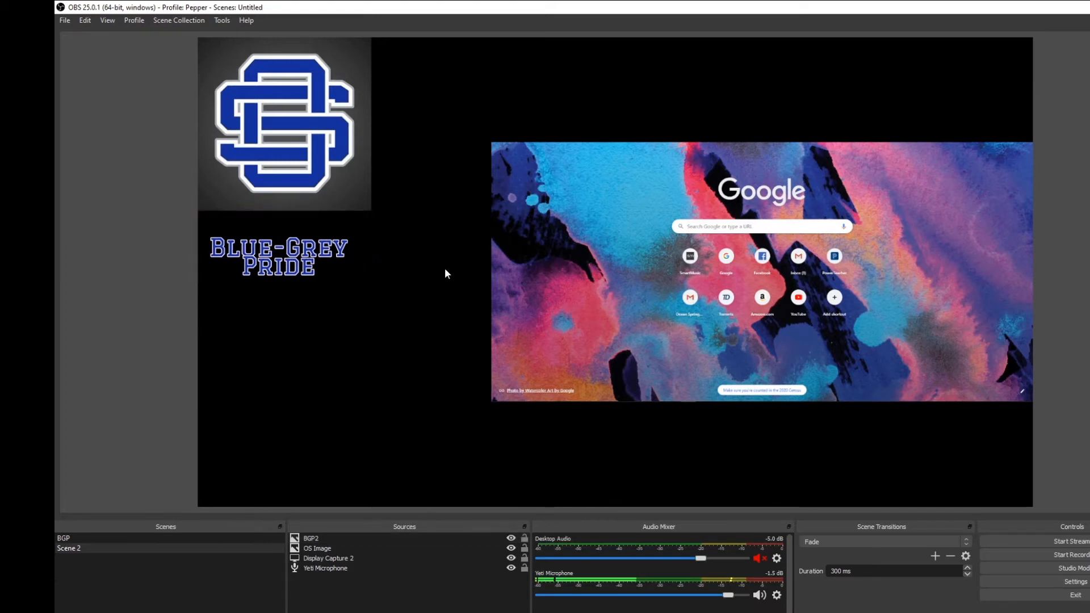
- Enlarge the display capture until it meets the OS logo's right edge, and center it vertically on the canvas
click(502, 272)
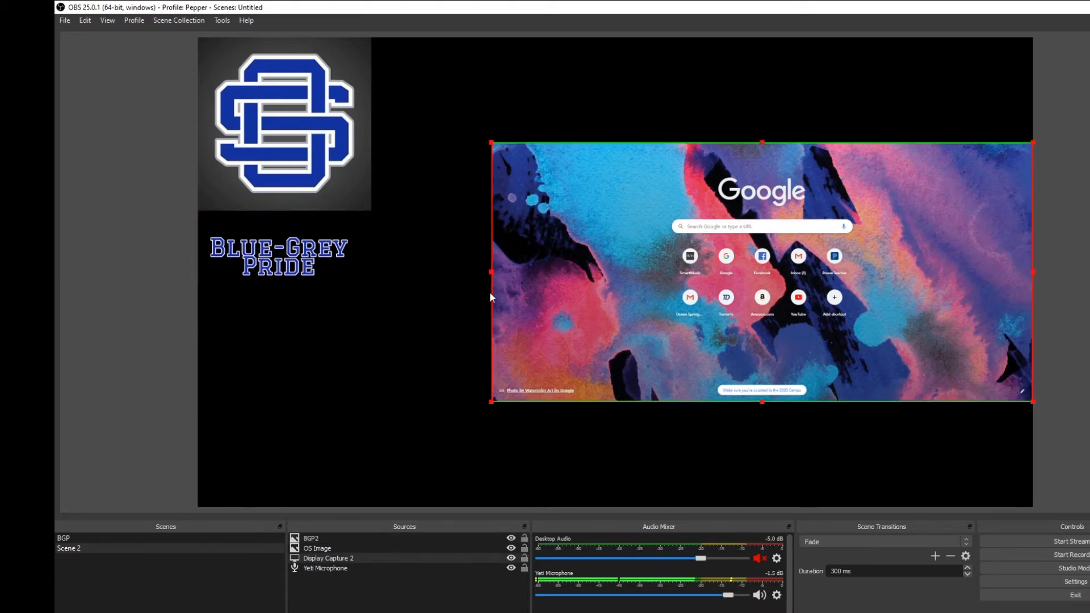
drag(489, 149, 373, 89)
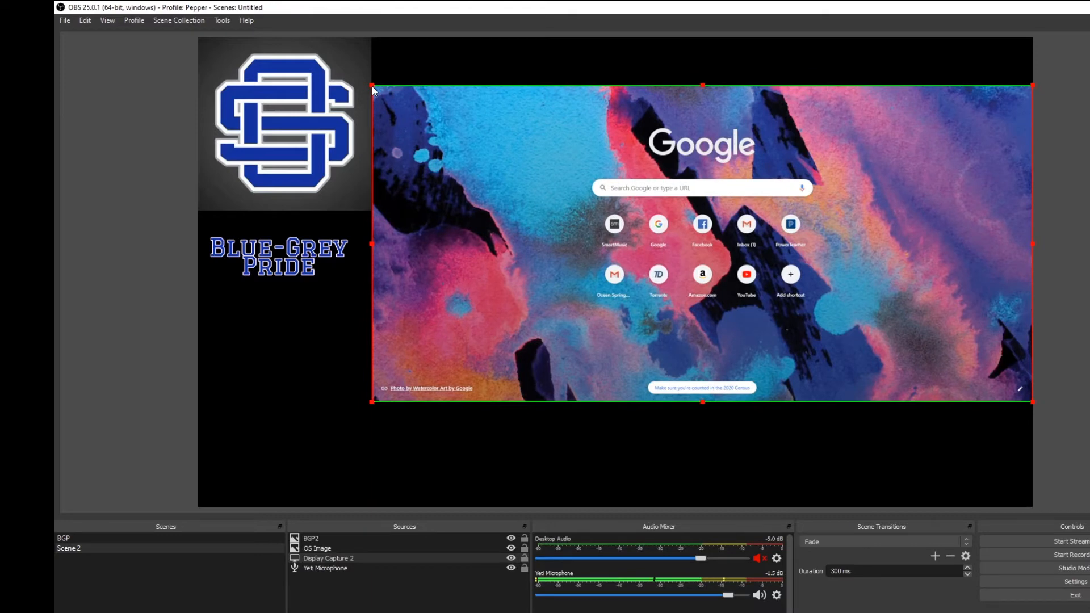
click(382, 450)
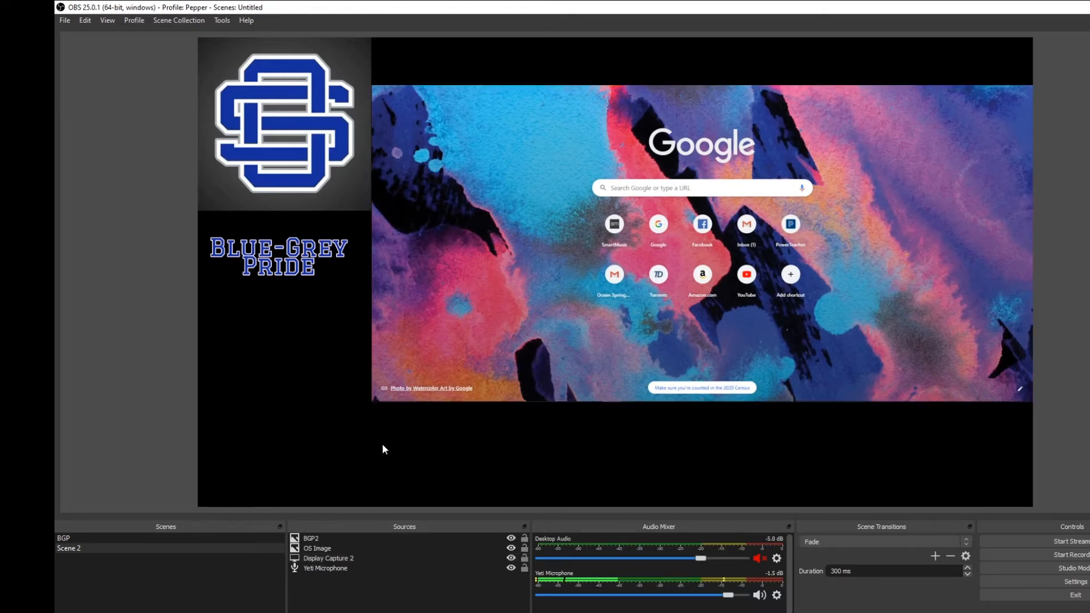
drag(502, 291, 489, 321)
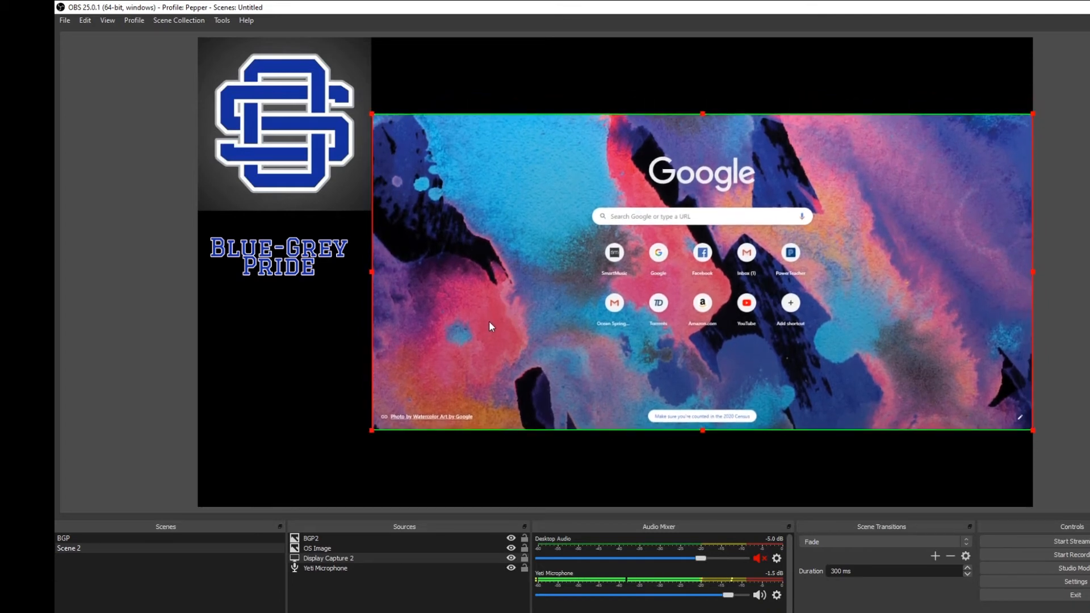
- Lower the Blue-Grey Pride image and the OS logo, and stack the OS Image source above BGP2
drag(305, 264, 305, 280)
drag(303, 174, 305, 256)
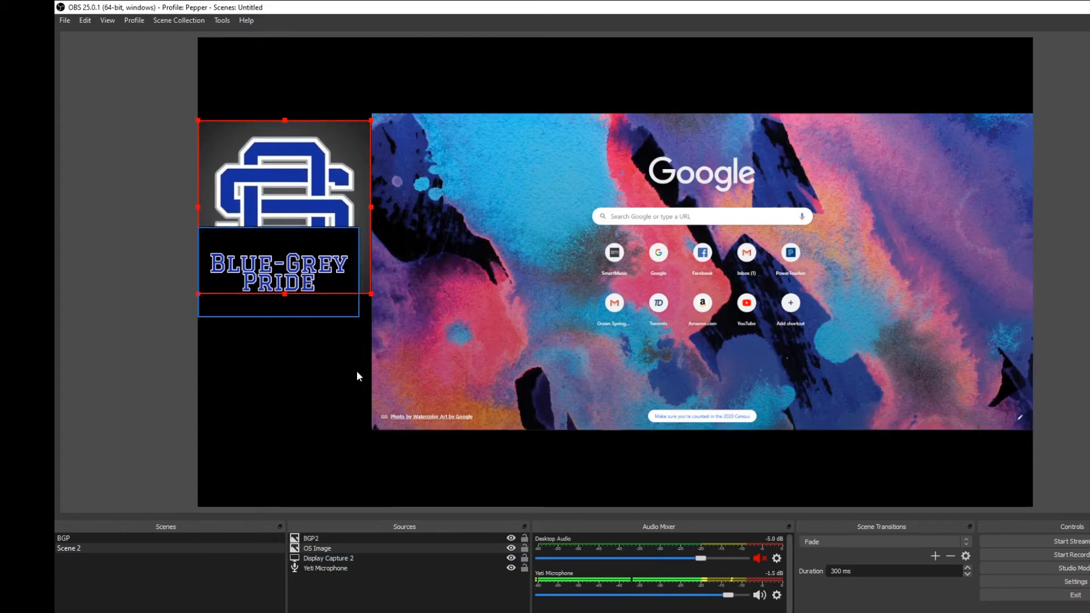
click(319, 547)
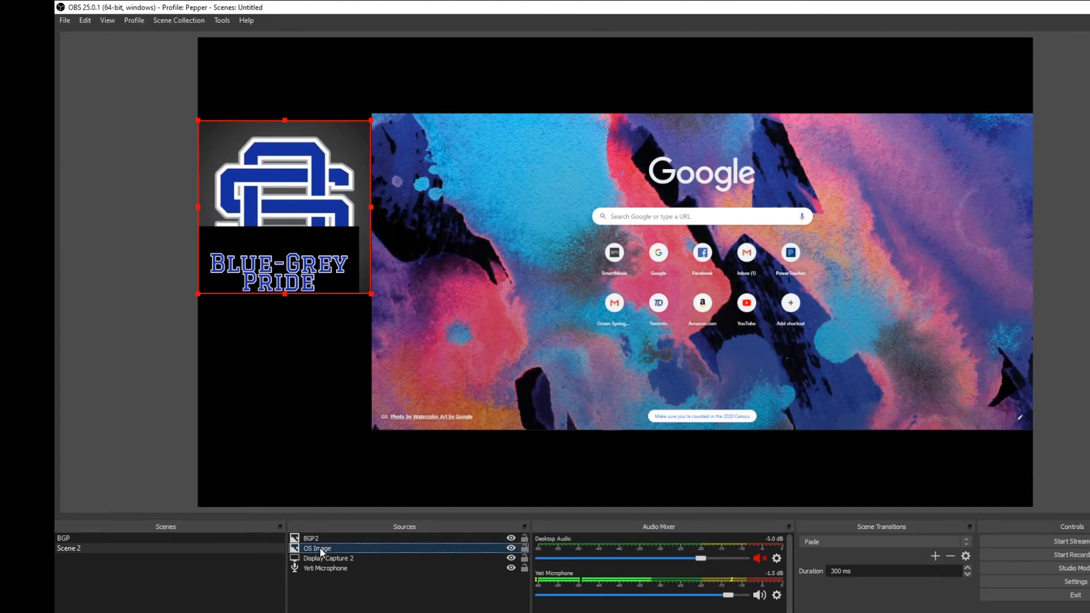
drag(319, 545, 322, 538)
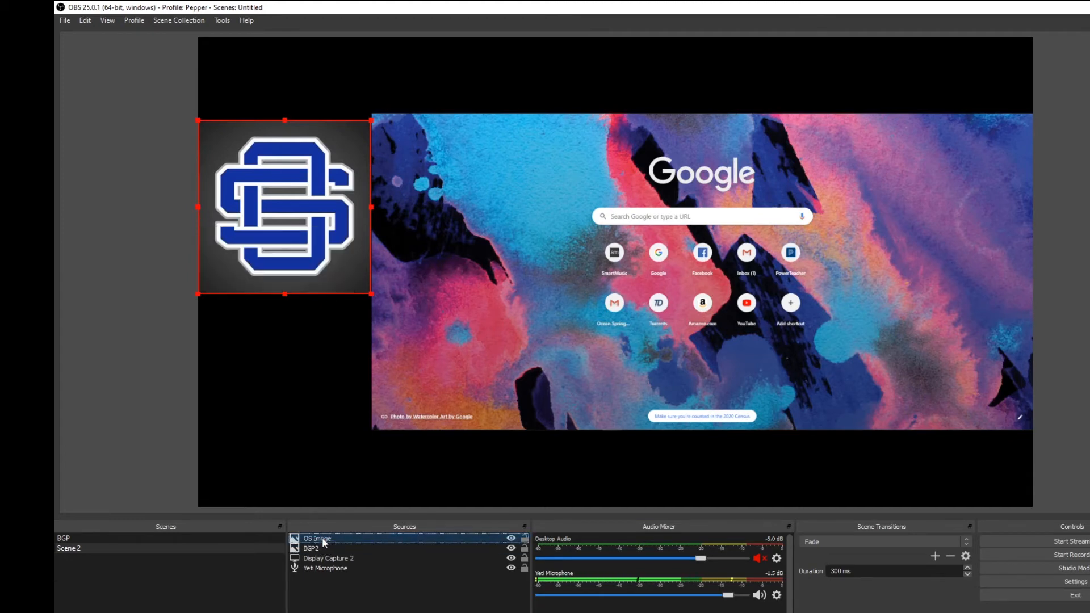
- Move the Blue-Grey Pride image below the OS logo and bring the logo roughly level with the display capture's top edge
click(311, 549)
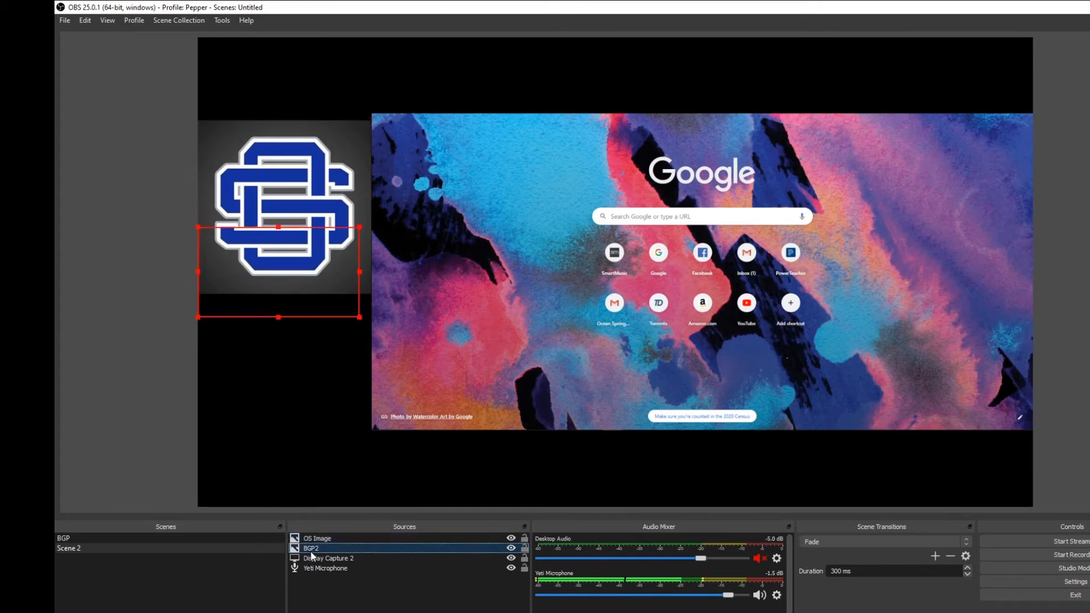
drag(292, 304, 297, 361)
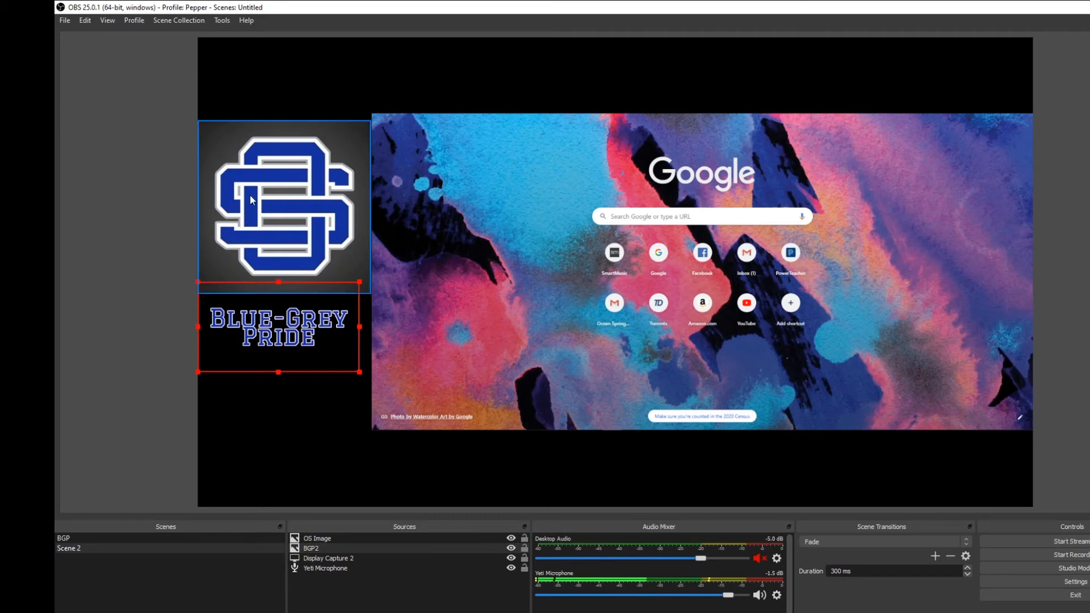
drag(252, 199, 251, 191)
click(409, 172)
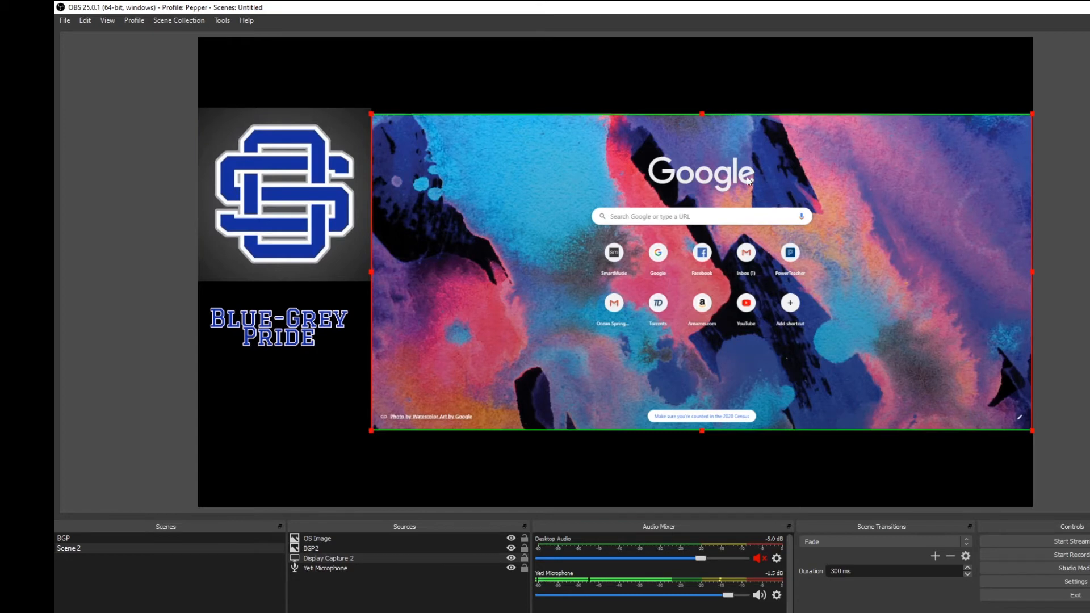
drag(748, 180, 747, 173)
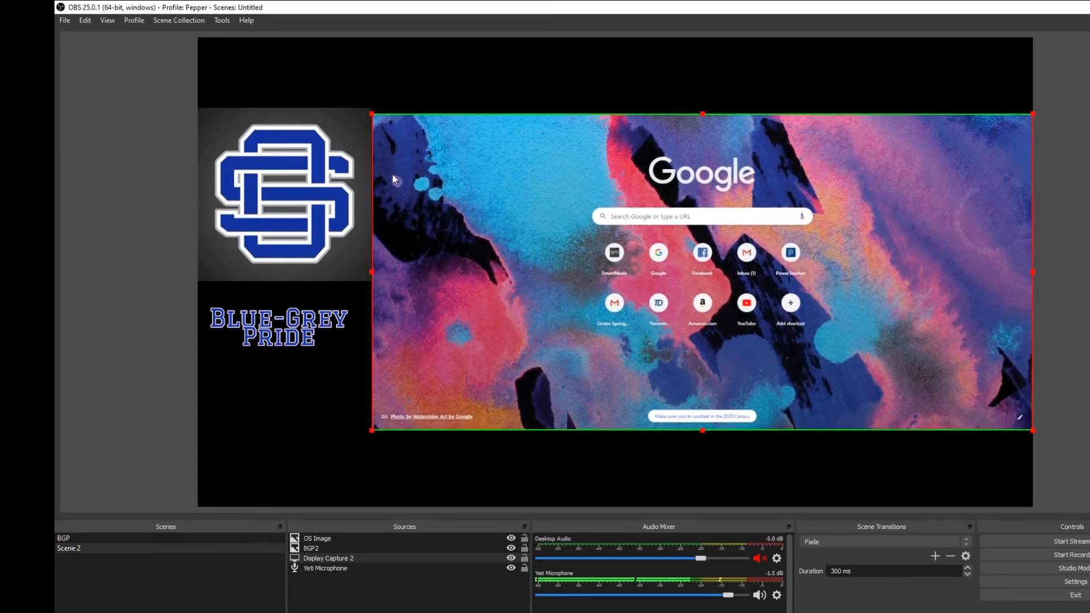
click(315, 170)
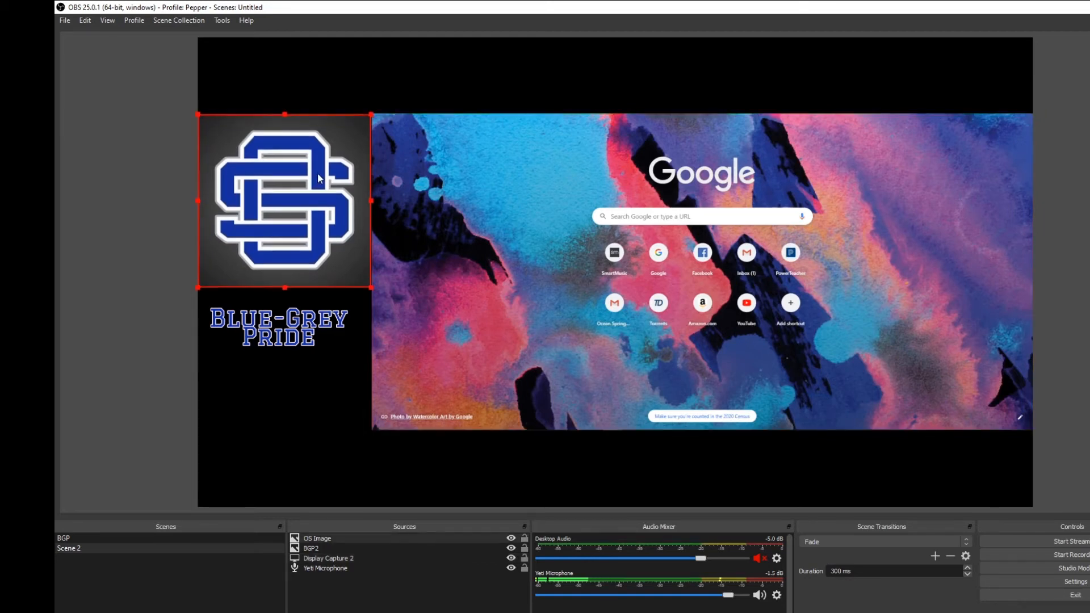
drag(319, 177, 319, 180)
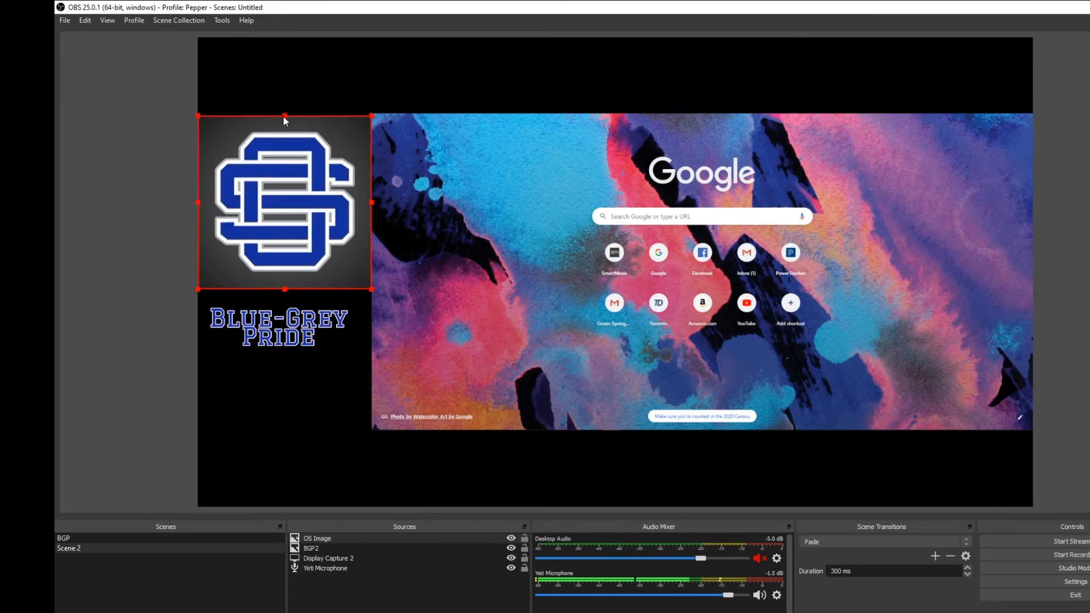
- Resize the OS logo to fill the gap between the canvas's left edge and the display capture, with their top edges aligned
drag(284, 116, 302, 142)
click(349, 82)
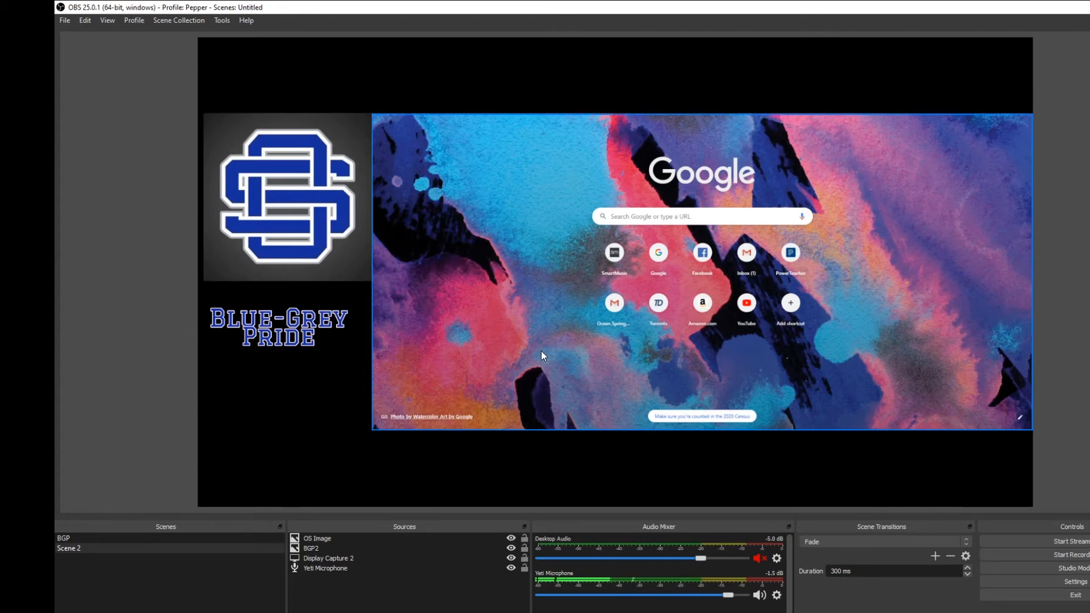
click(227, 264)
click(207, 287)
click(204, 278)
drag(204, 280, 198, 287)
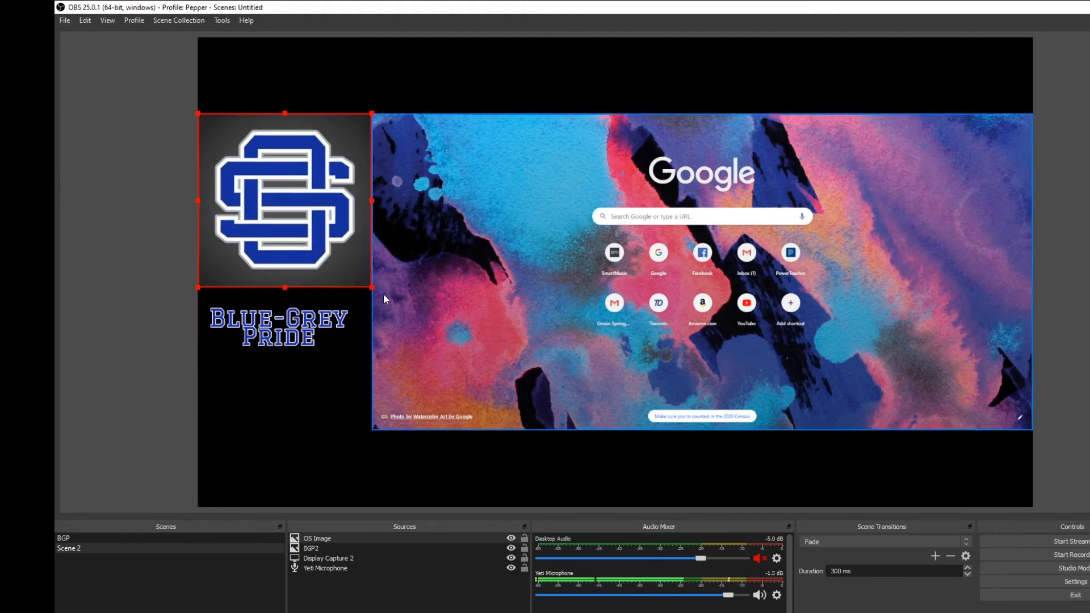
- Shift the Blue-Grey Pride image slightly up and right so that it sits against the display capture's left edge
click(419, 275)
click(302, 322)
drag(303, 322, 311, 313)
click(413, 381)
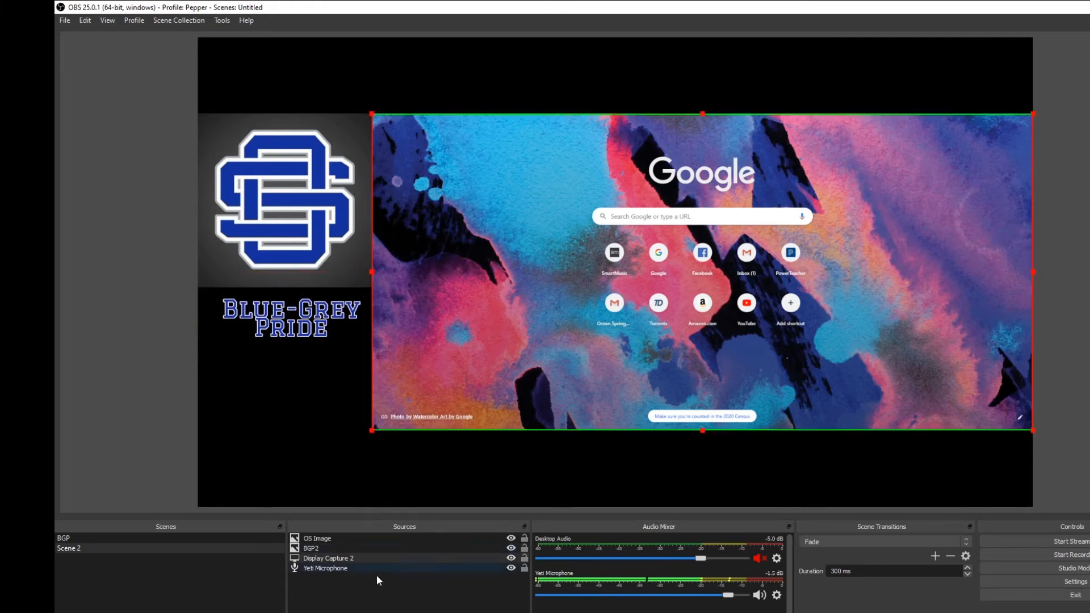
- Add the existing Camera 1 video capture device to Scene 2
click(293, 612)
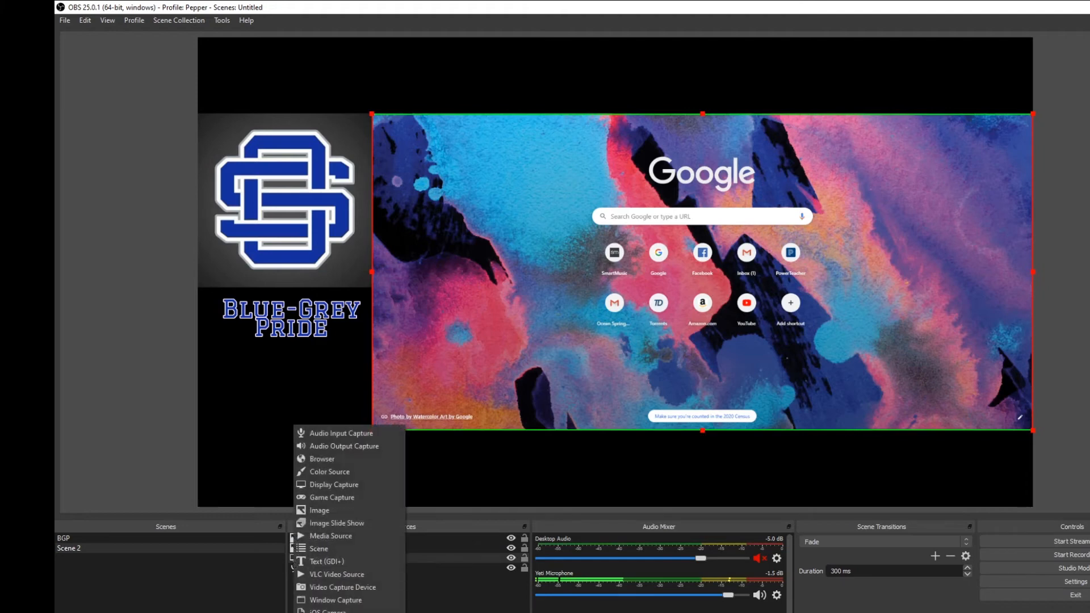
click(344, 589)
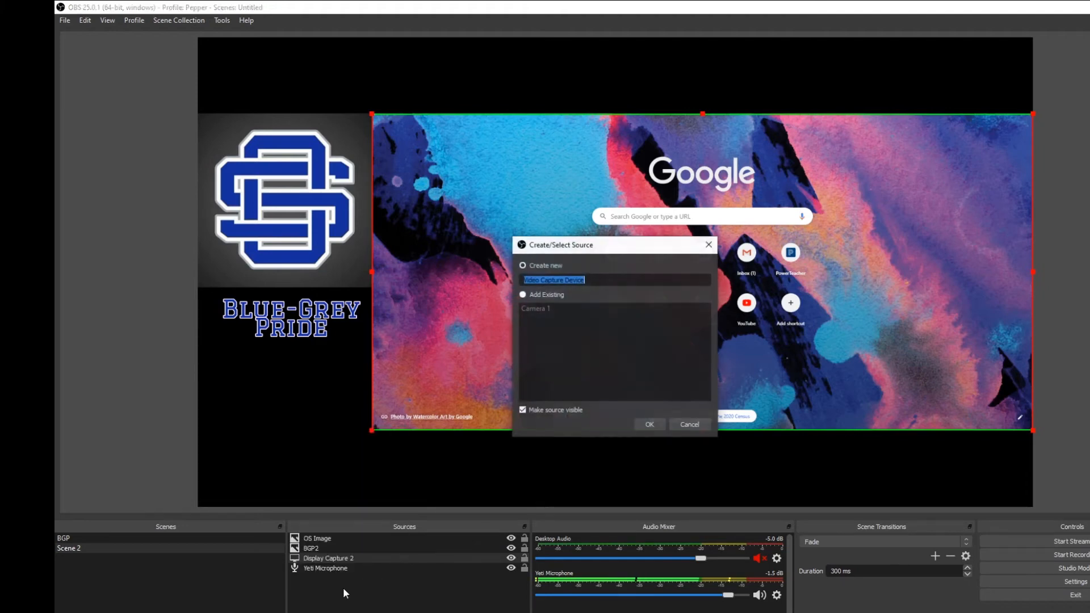
click(523, 294)
click(541, 308)
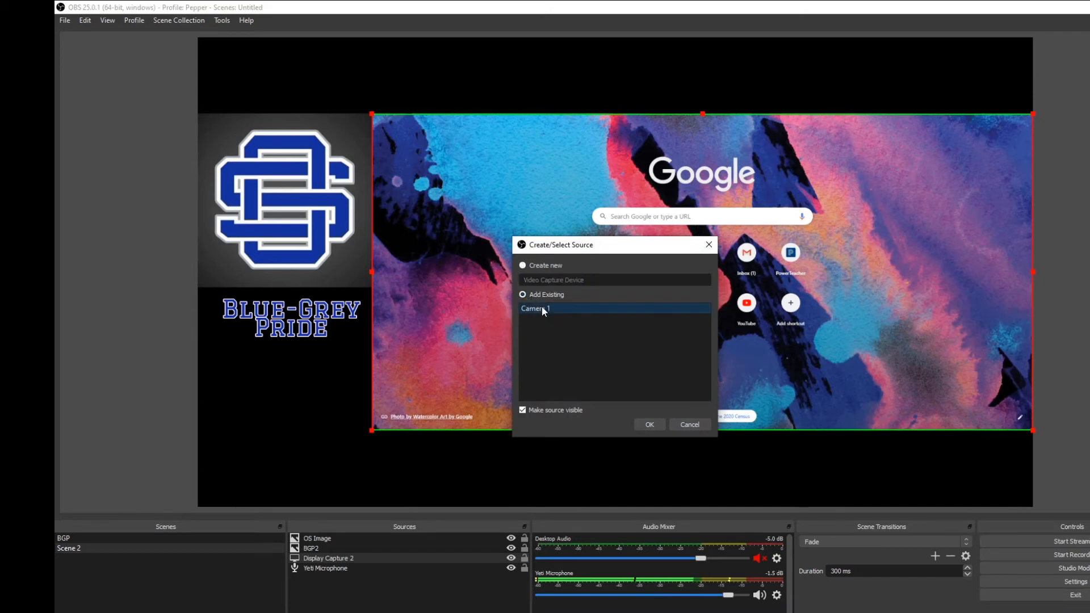
click(650, 425)
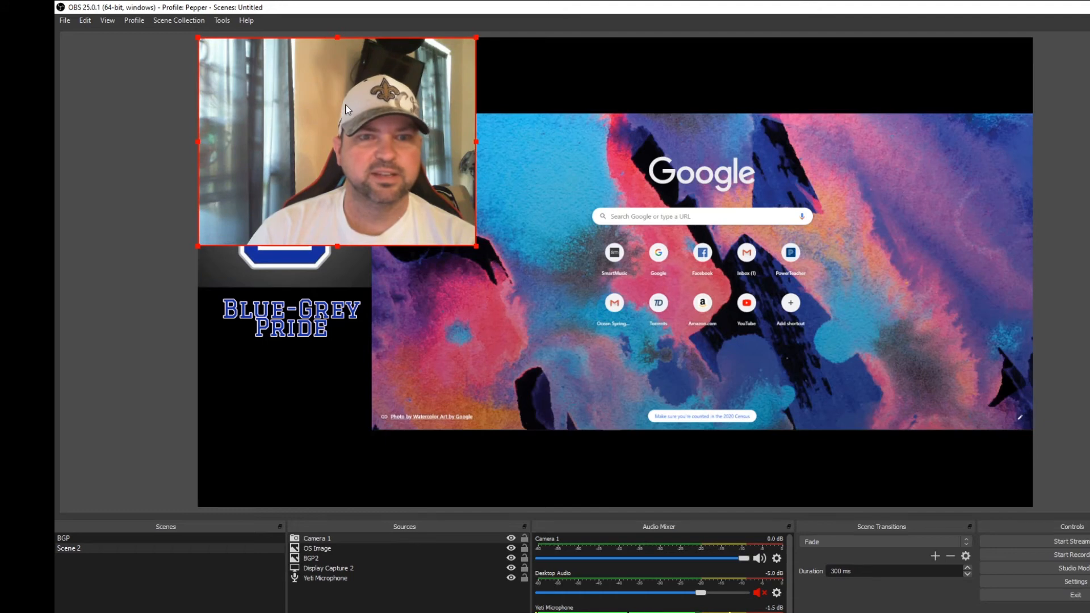
- Shrink the camera picture to about half its size and place it beneath the Blue-Grey Pride text at the canvas's left edge
drag(359, 112, 486, 256)
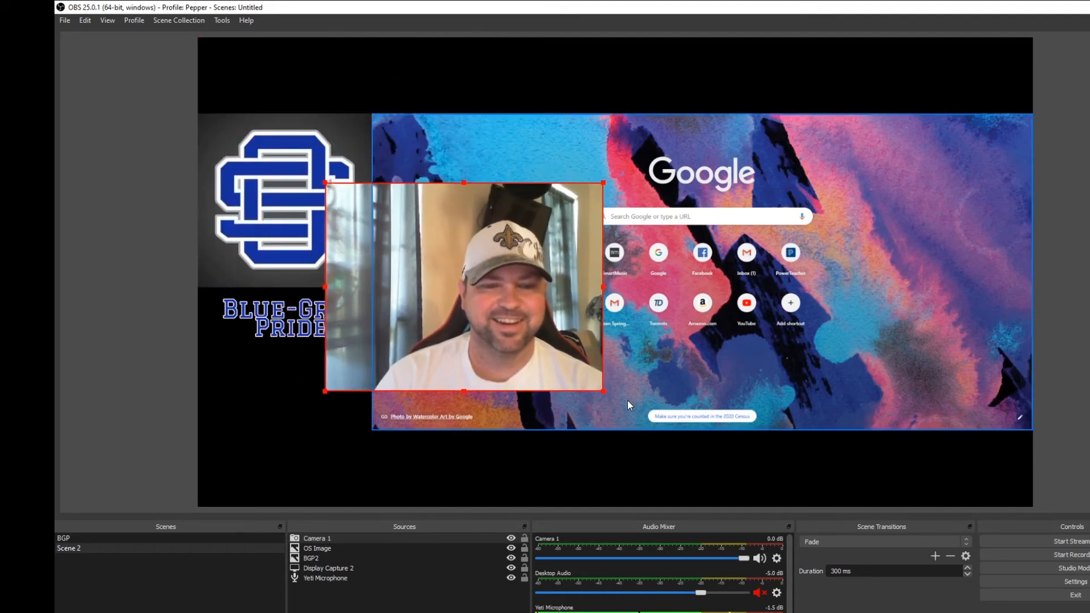
drag(600, 387, 596, 383)
drag(511, 307, 512, 249)
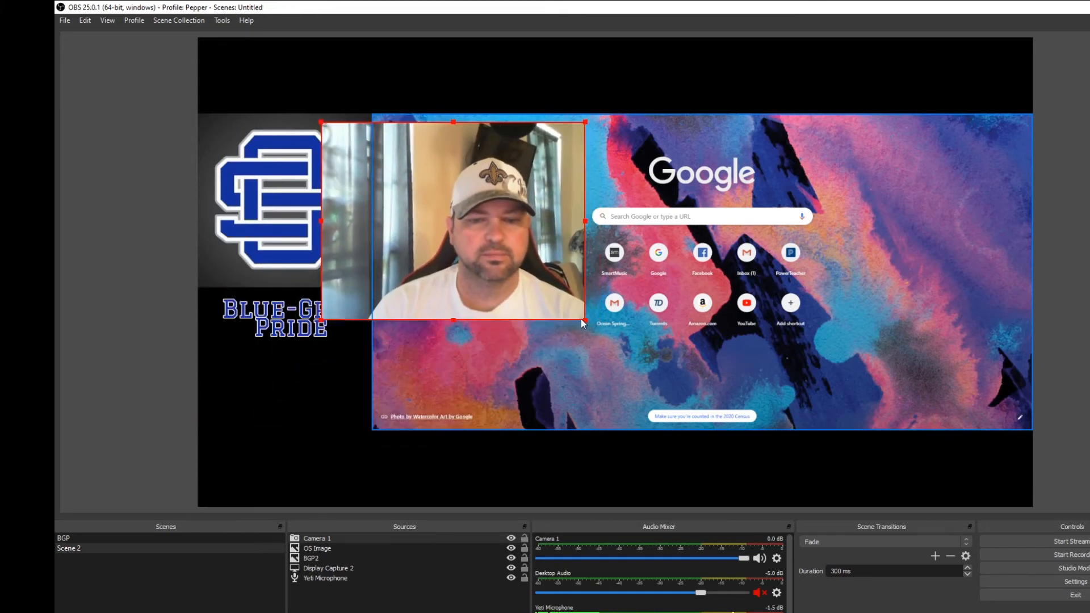
drag(587, 324, 463, 240)
drag(417, 191, 301, 403)
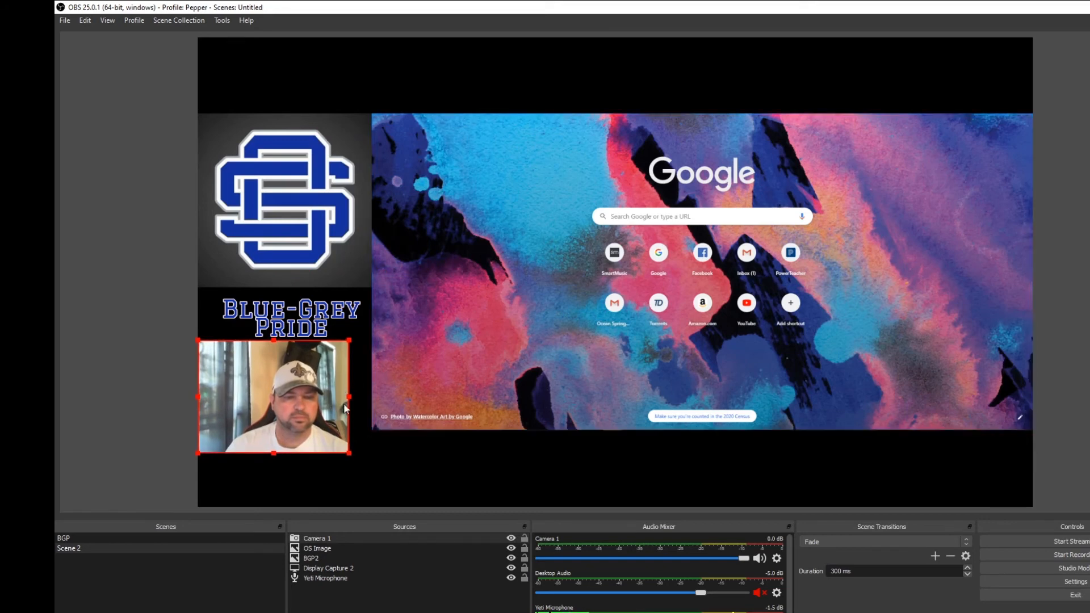
- Crop the left side of the camera picture and enlarge it to nearly the OS logo's width beneath the Blue-Grey Pride text
drag(200, 453, 229, 429)
drag(261, 385, 263, 385)
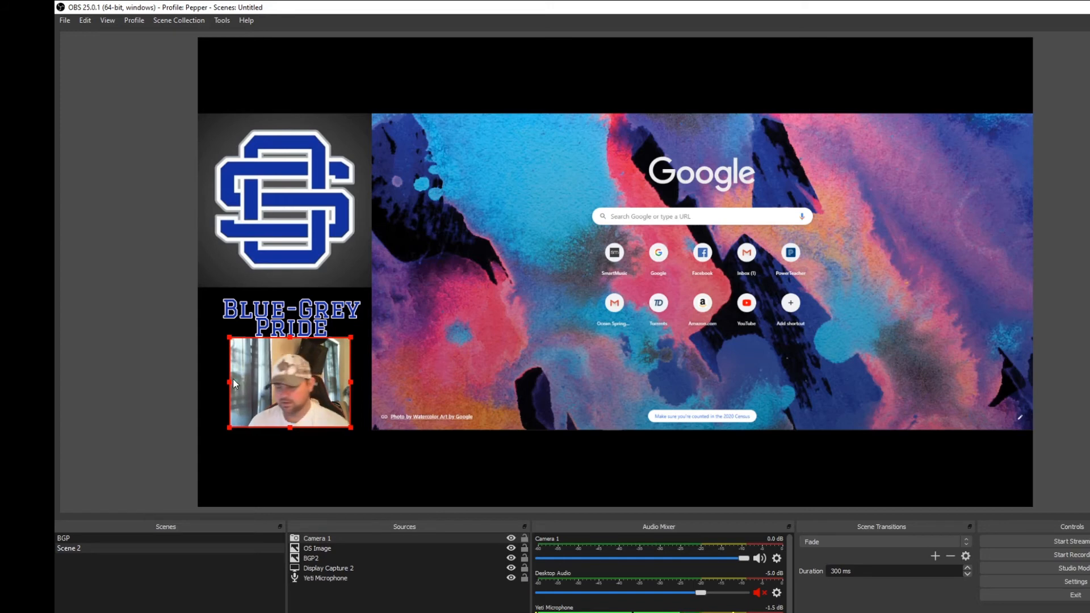
drag(230, 384, 241, 383)
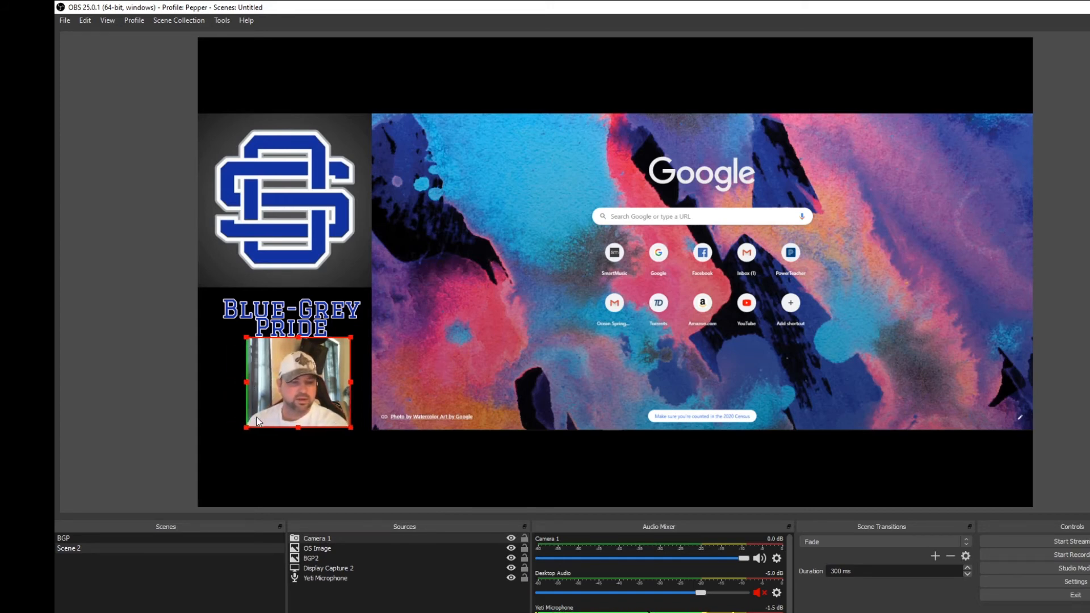
drag(247, 427, 198, 469)
drag(325, 428, 339, 431)
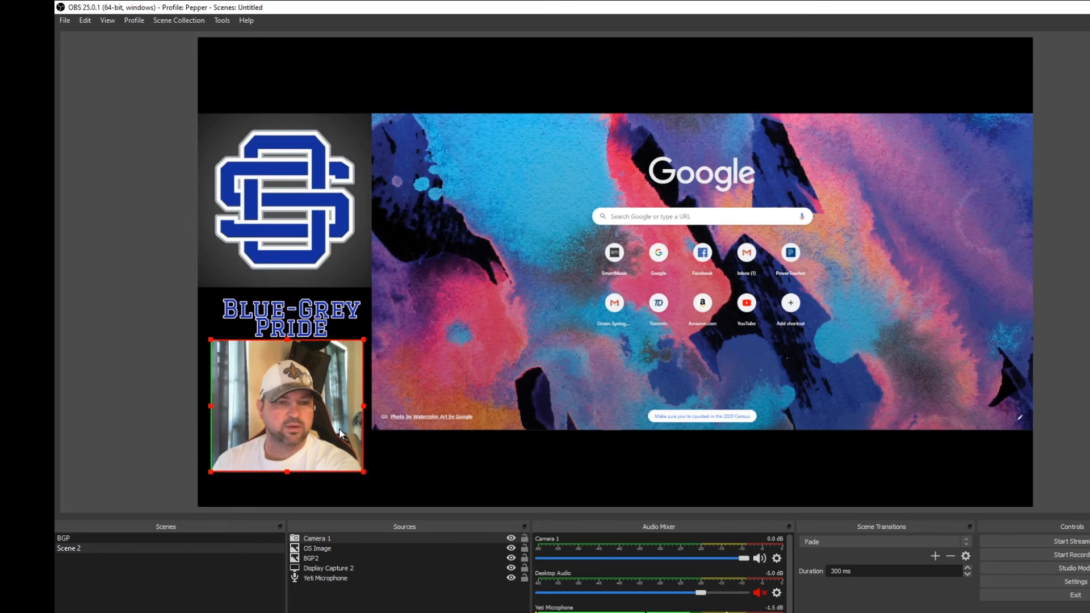
- Raise the OS logo and the display capture to a matching height nearer the canvas's top
drag(285, 170, 291, 120)
drag(414, 155, 414, 132)
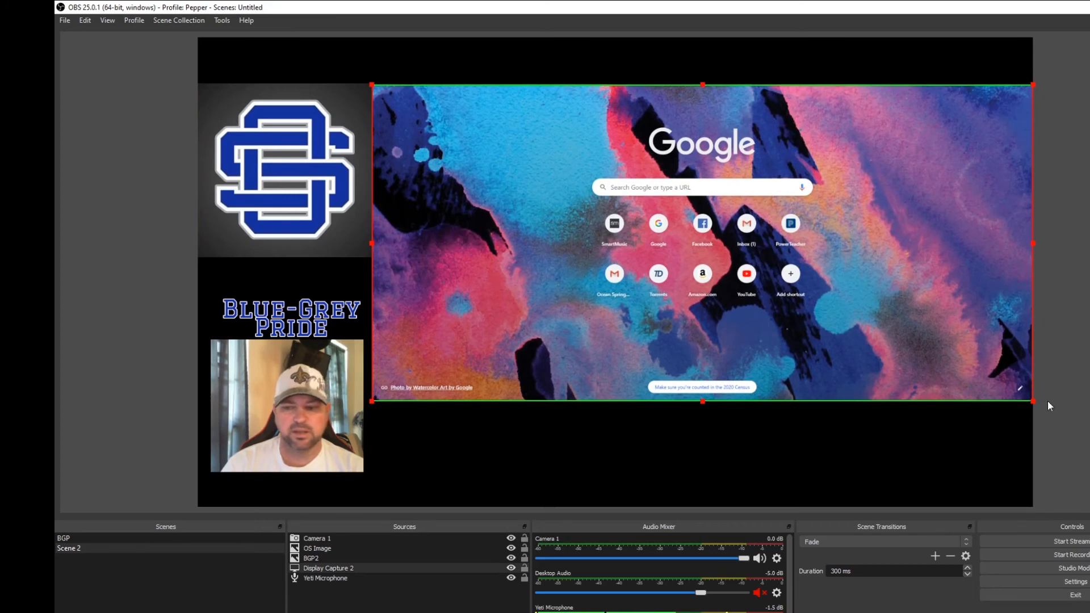
- Enlarge the display capture, crop its left side and reposition it beside the logo and camera within the canvas
drag(1033, 401, 1057, 447)
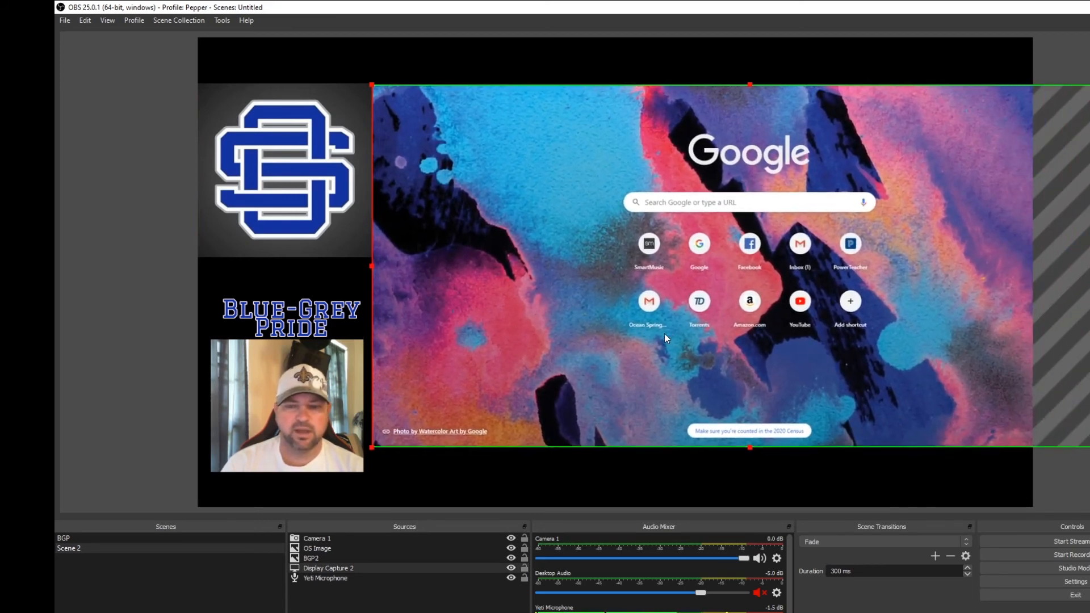
drag(576, 344, 598, 358)
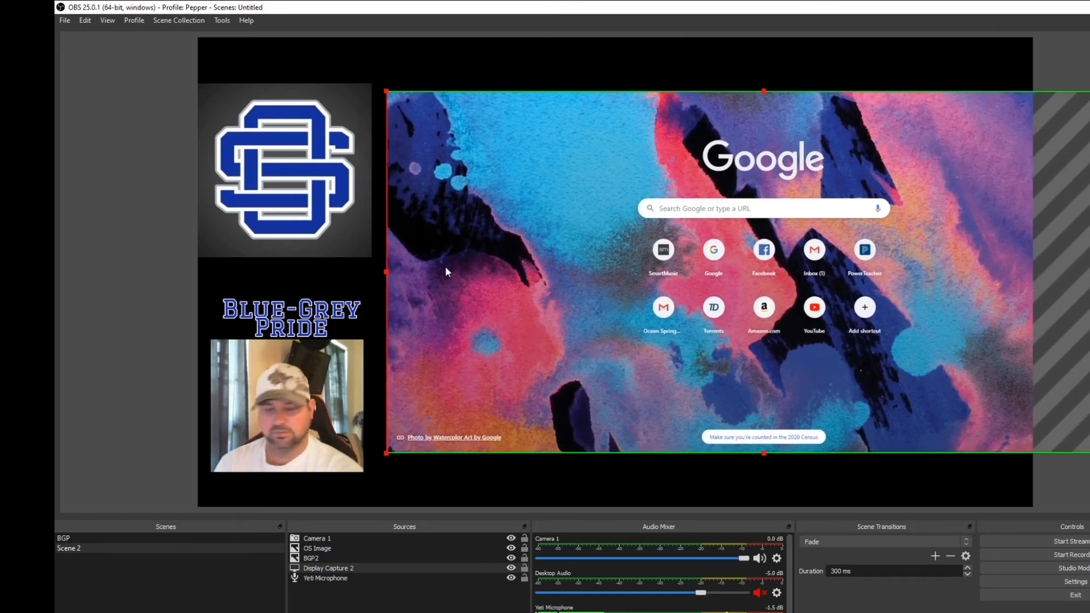
drag(386, 269, 421, 300)
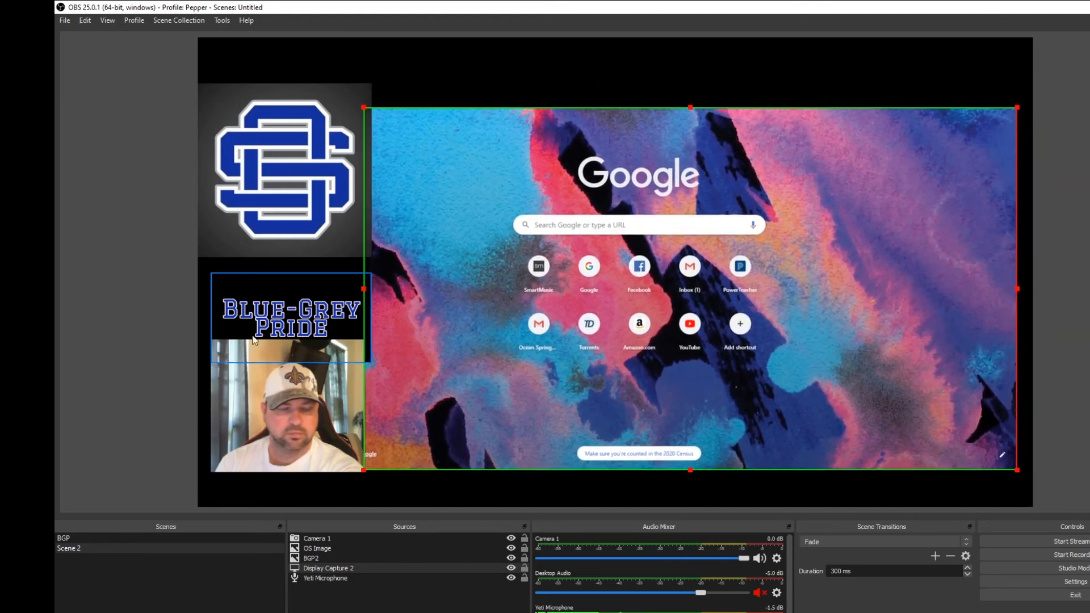
- Enlarge the camera picture to the canvas's left edge and move the Blue-Grey Pride image up between it and the OS logo
click(249, 402)
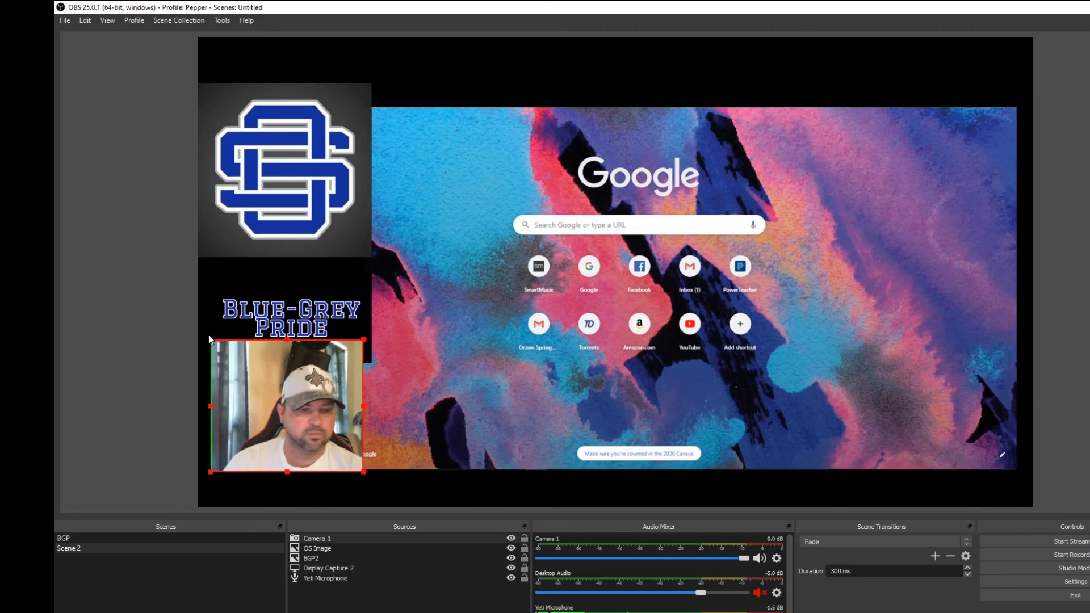
drag(211, 341, 202, 335)
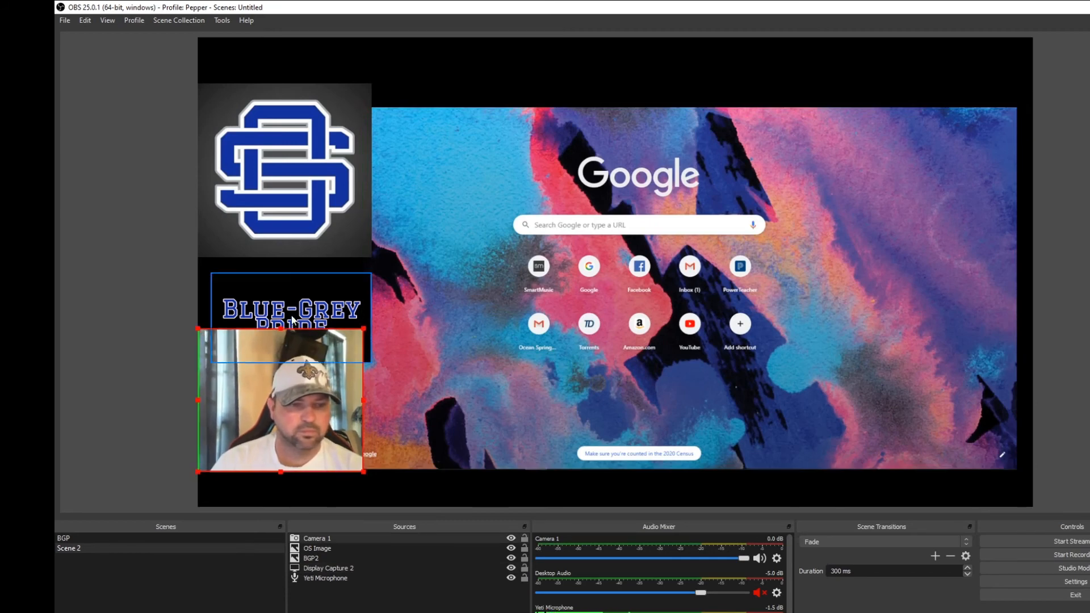
click(281, 296)
drag(281, 296, 285, 286)
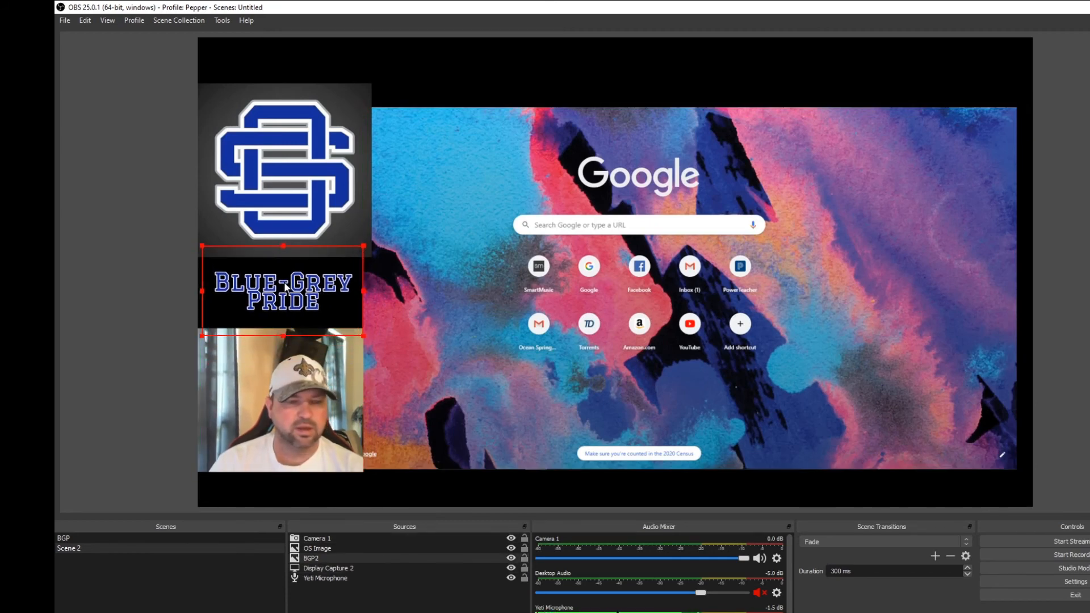
- Enlarge the display capture past the canvas's right edge and shrink the OS logo to fit beside it within the canvas
click(411, 220)
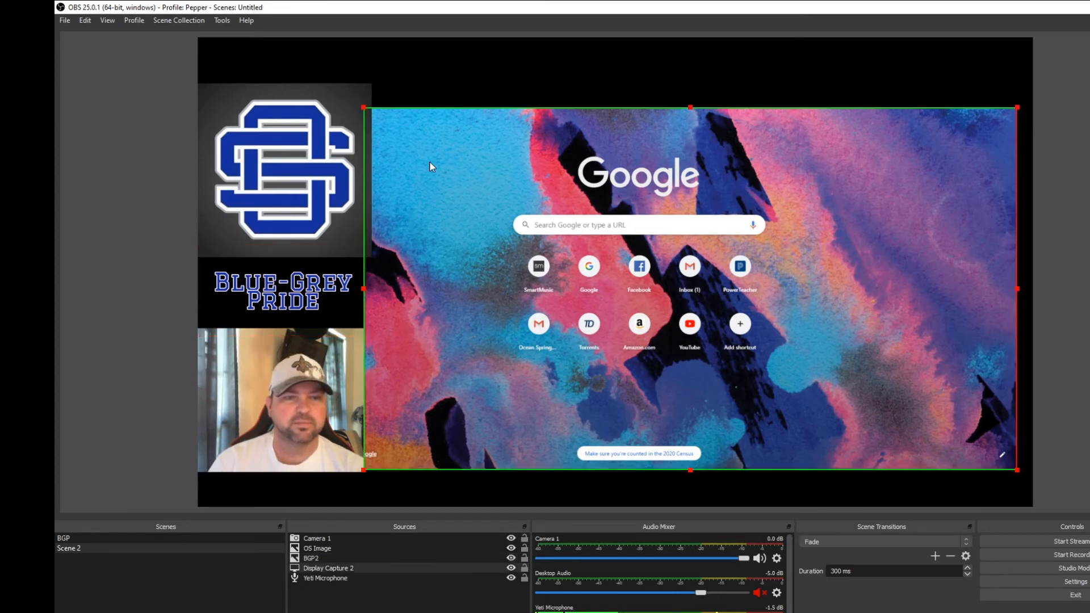
drag(1021, 109, 1054, 88)
drag(294, 187, 293, 180)
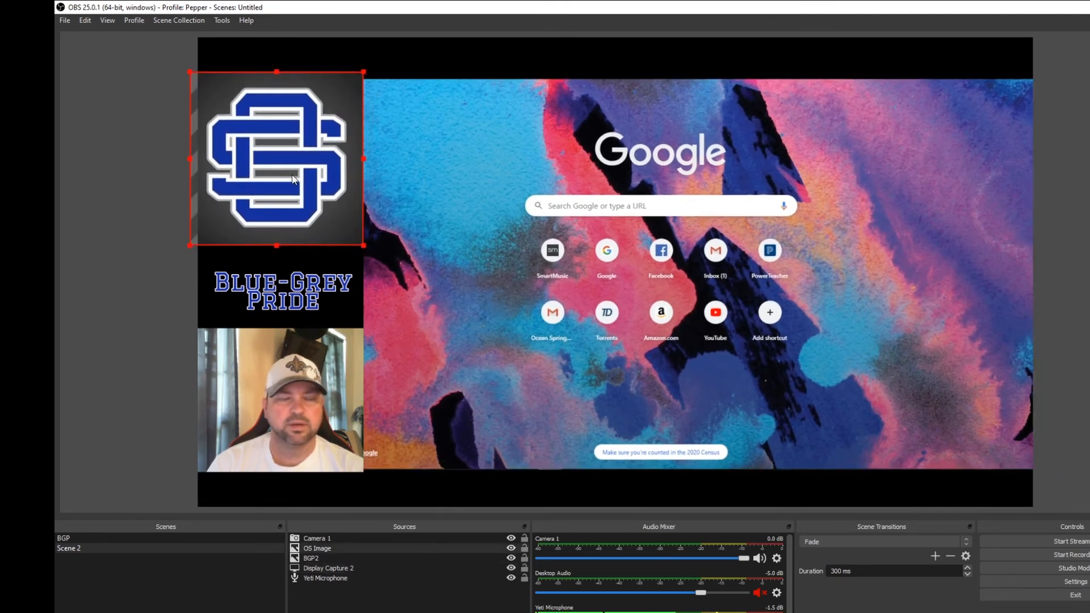
drag(363, 244, 353, 234)
drag(277, 159, 291, 168)
- Align the tops of the display capture and OS logo, and raise the camera picture to line up with the capture's bottom edge
click(446, 165)
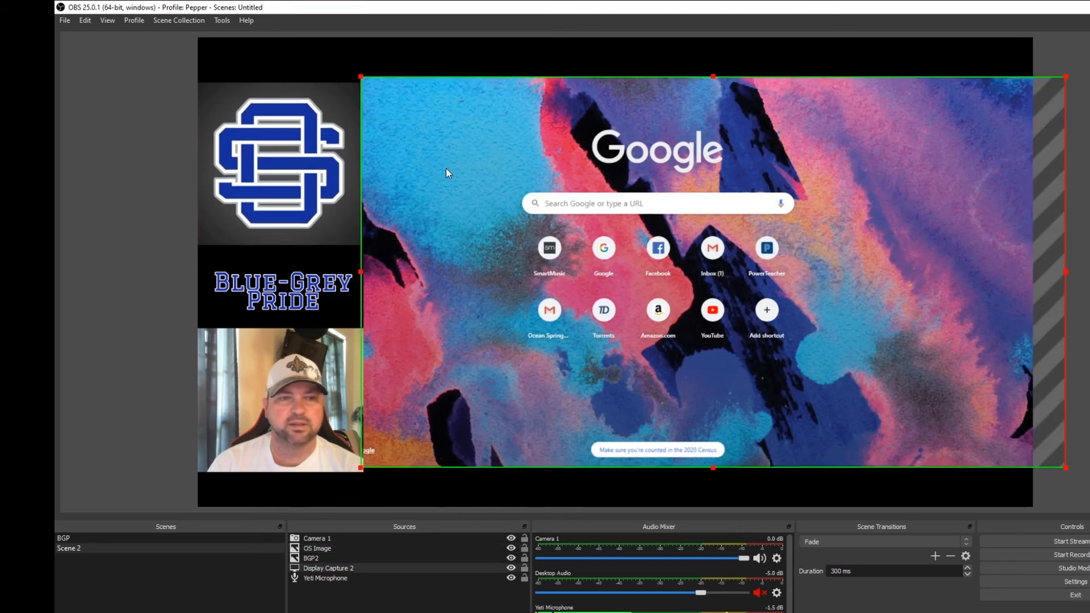
drag(451, 183, 448, 189)
drag(303, 201, 304, 193)
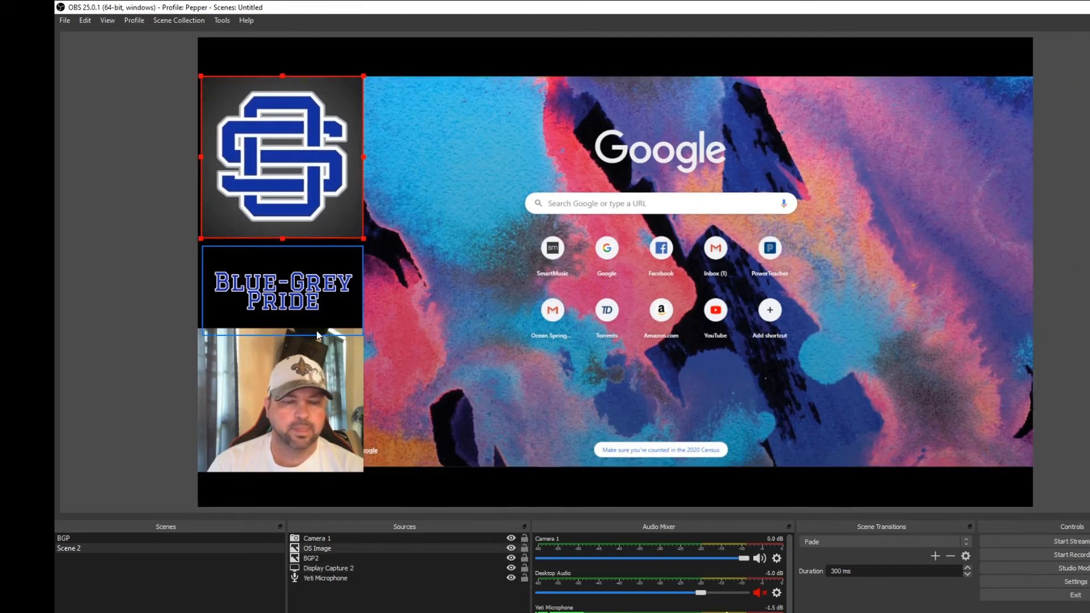
drag(285, 376, 284, 372)
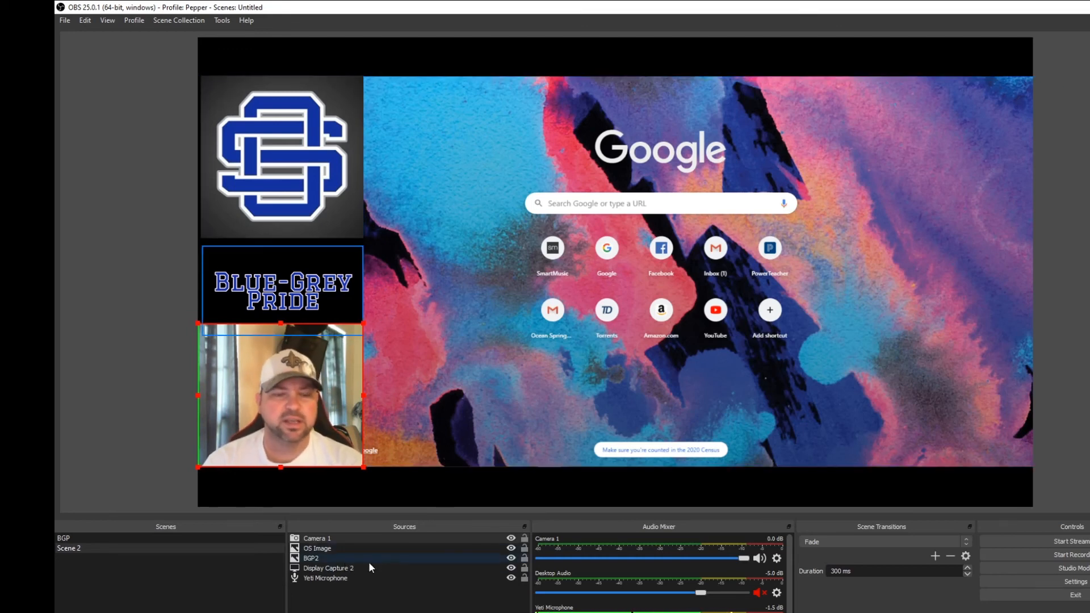
- Add the existing iOS Camera source Camera 2 to the scene as a visible source
click(293, 612)
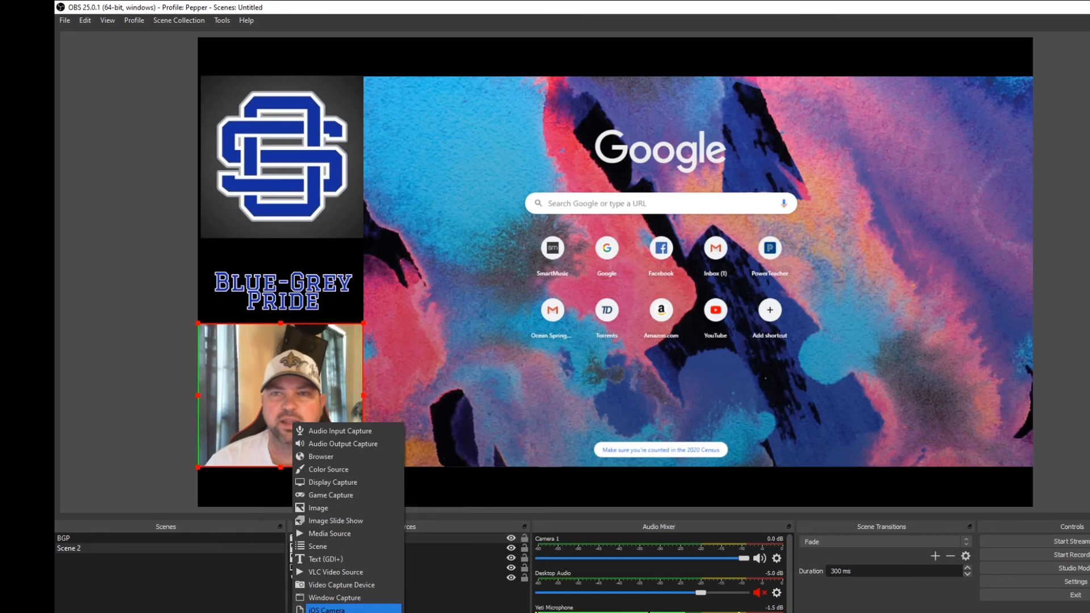
click(326, 609)
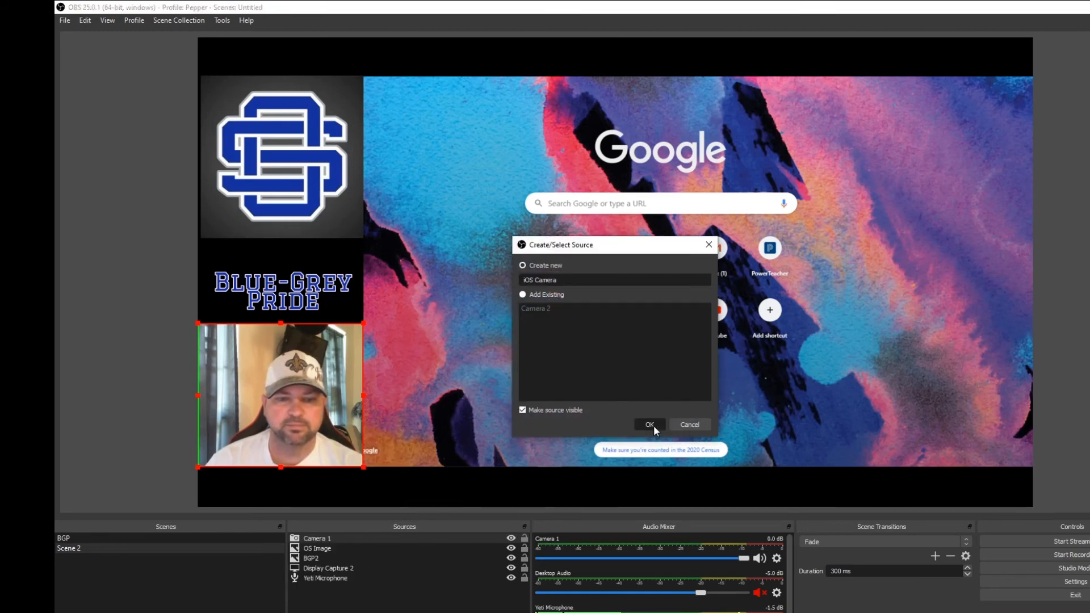
click(524, 295)
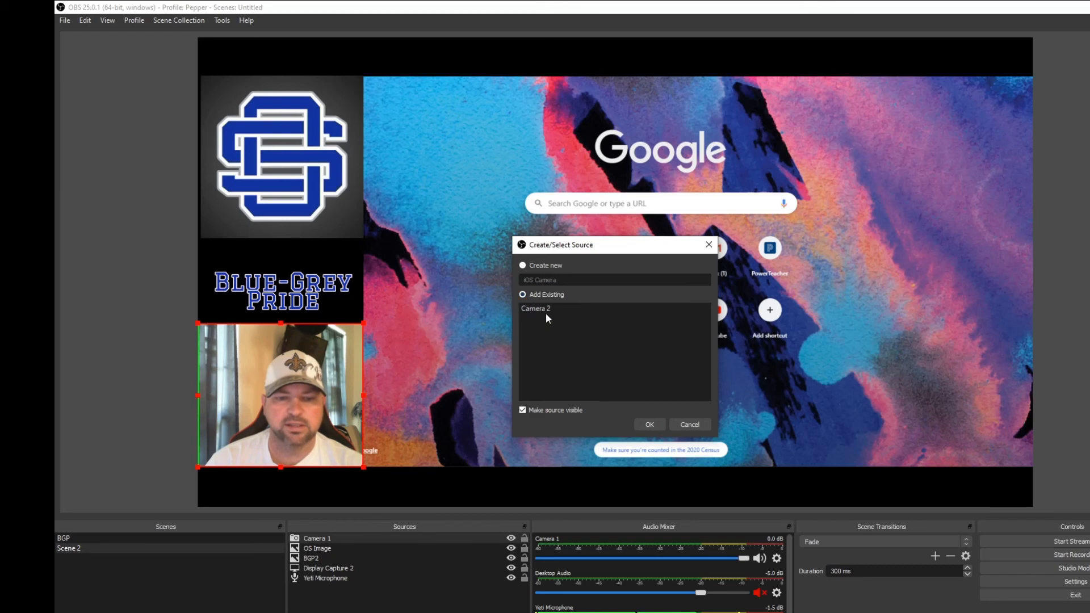
click(545, 309)
click(650, 425)
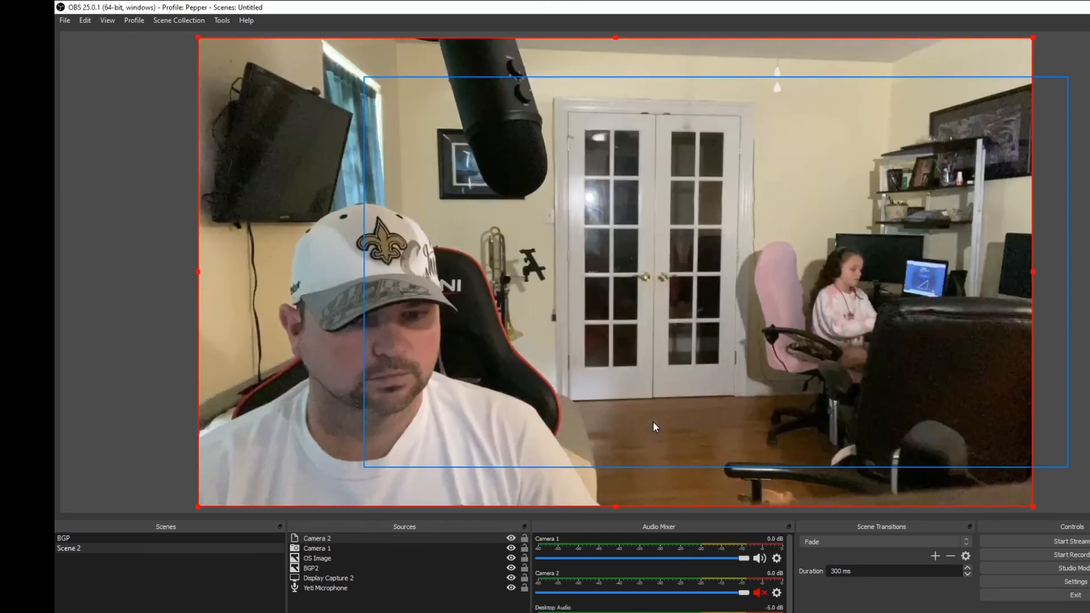
- Shrink the Camera 2 picture to about a quarter of the canvas width and place it over Camera 1 beneath the Blue-Grey Pride text
drag(195, 35, 275, 90)
drag(197, 37, 817, 397)
drag(900, 441, 288, 379)
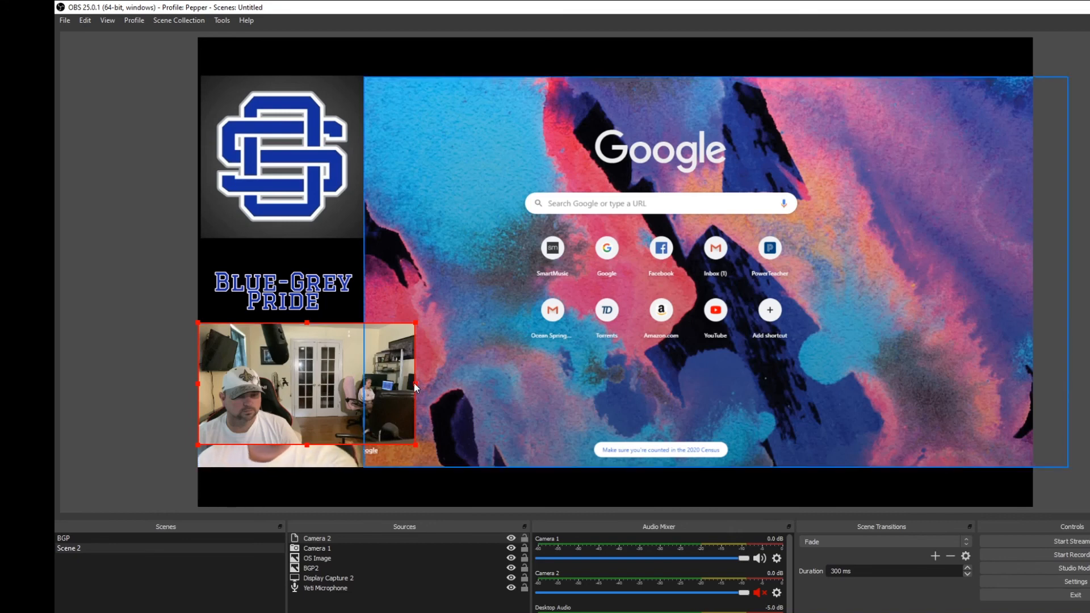
- Crop the left and right sides of the Camera 2 picture down to the area around the glass doors
drag(414, 383, 349, 382)
drag(199, 389, 268, 388)
click(267, 388)
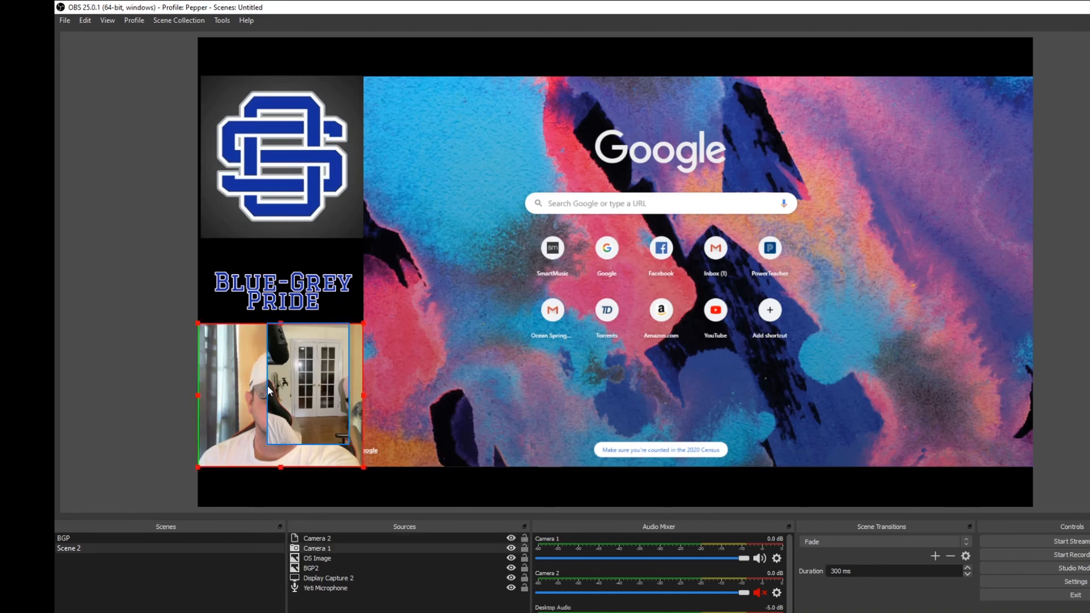
- Enlarge the cropped Camera 2 picture to nearly Camera 1's height and position it over the Camera 1 picture
click(313, 434)
drag(311, 449, 336, 440)
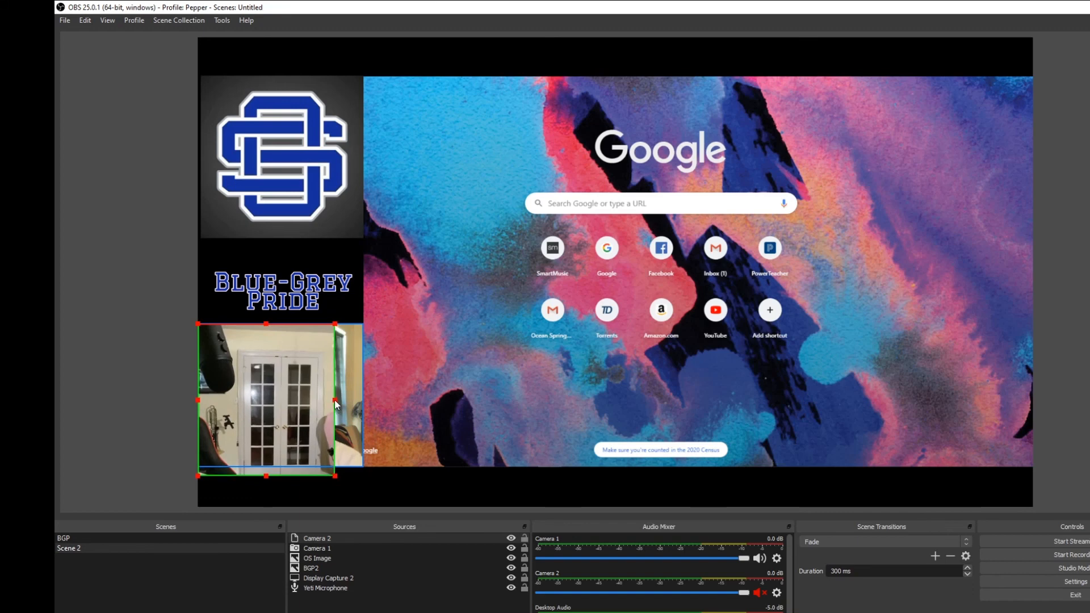
drag(301, 401, 326, 401)
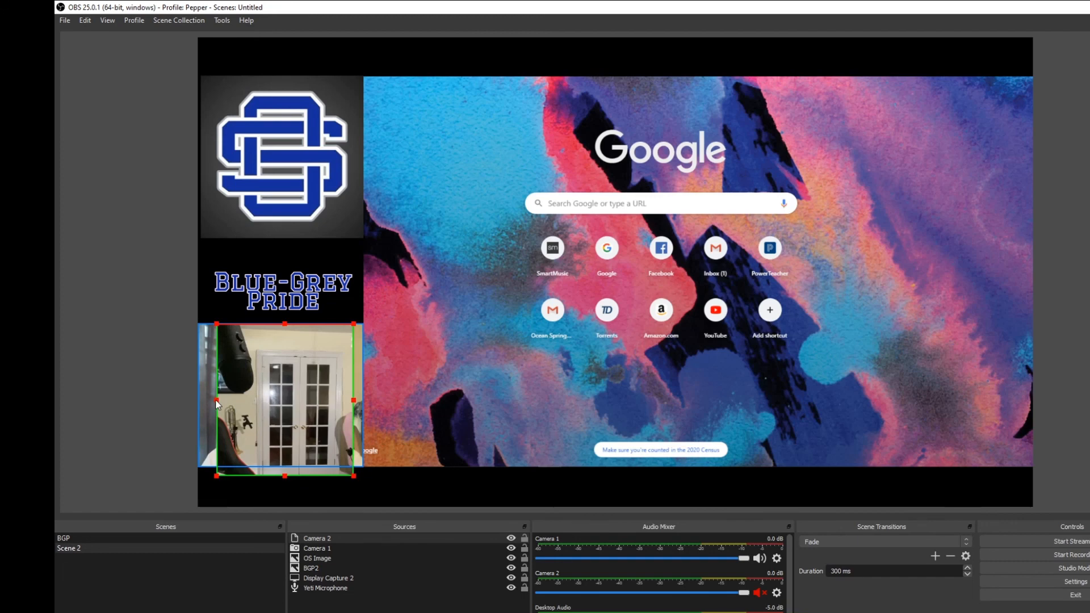
drag(284, 474, 284, 469)
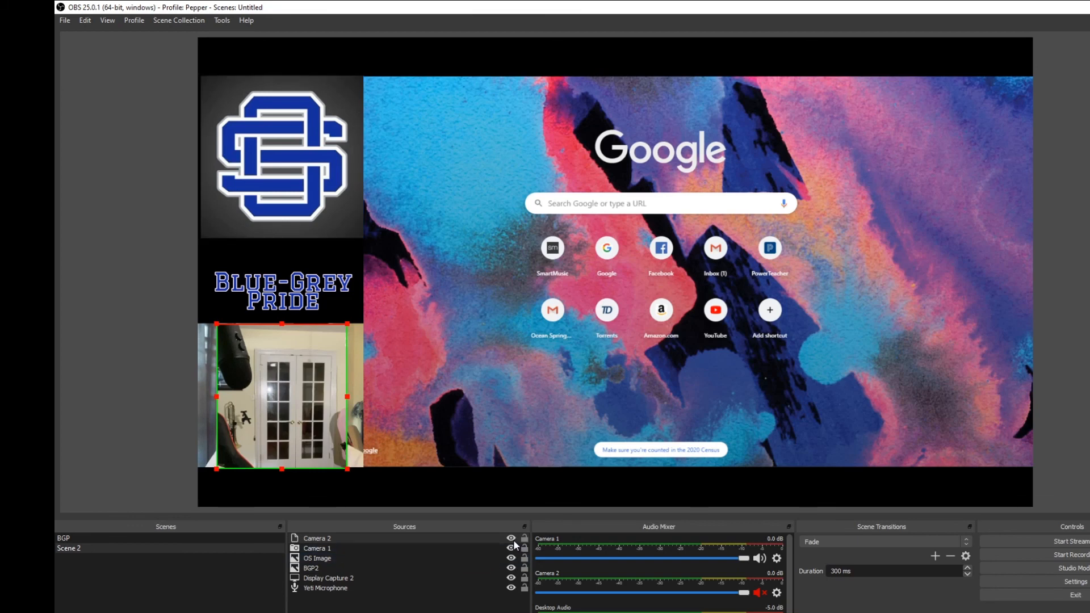
- Reorder the sources so that Camera 2 sits behind Camera 1, and clear the selection
drag(422, 537, 421, 550)
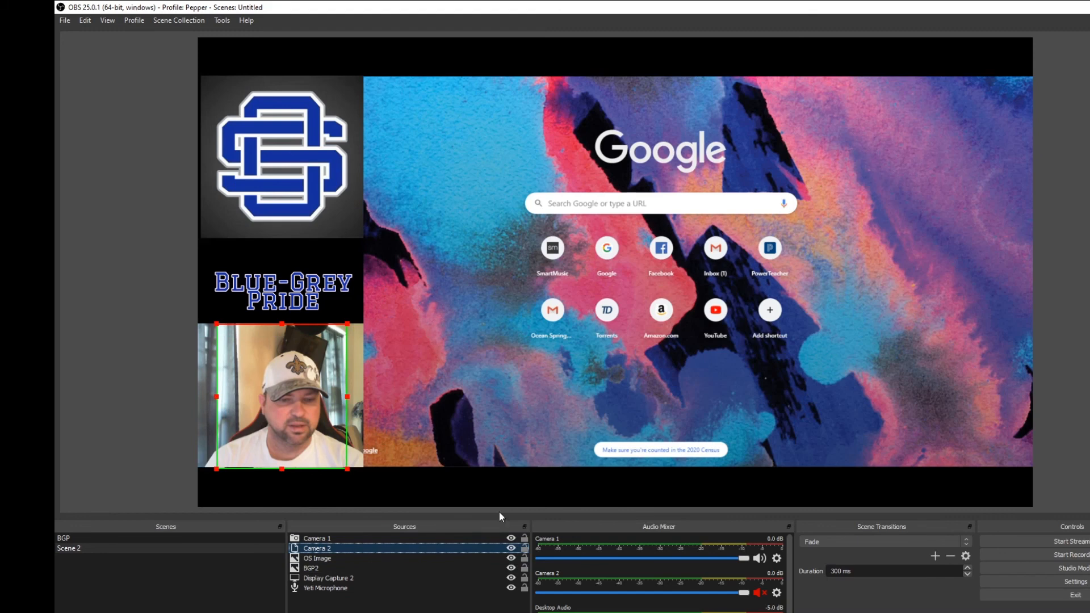
click(476, 482)
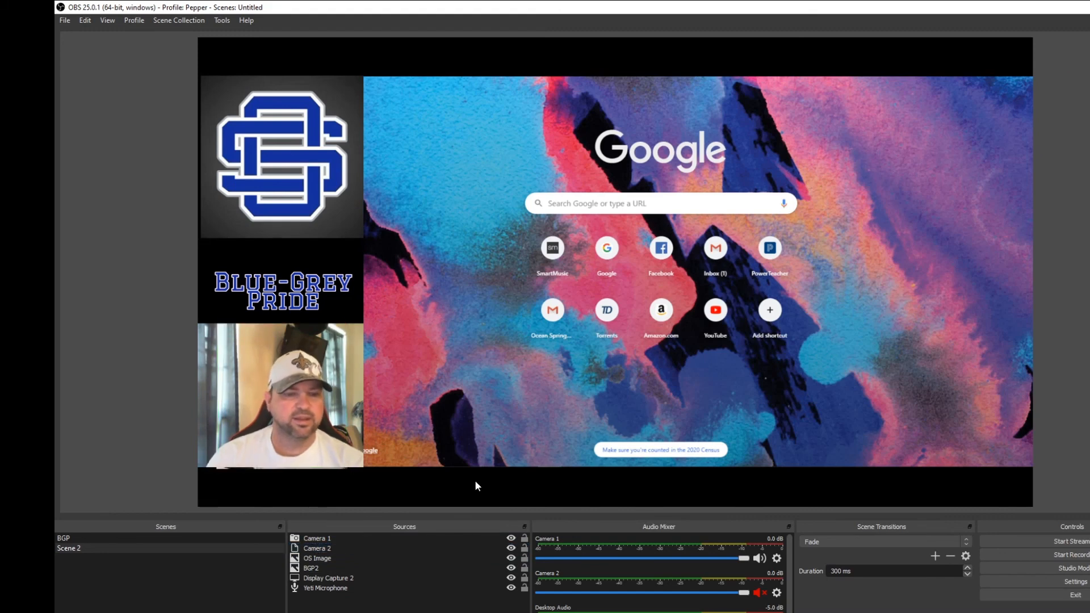
- Test switching cameras by hiding and showing Camera 2, then hiding and showing Camera 1
click(511, 548)
click(392, 591)
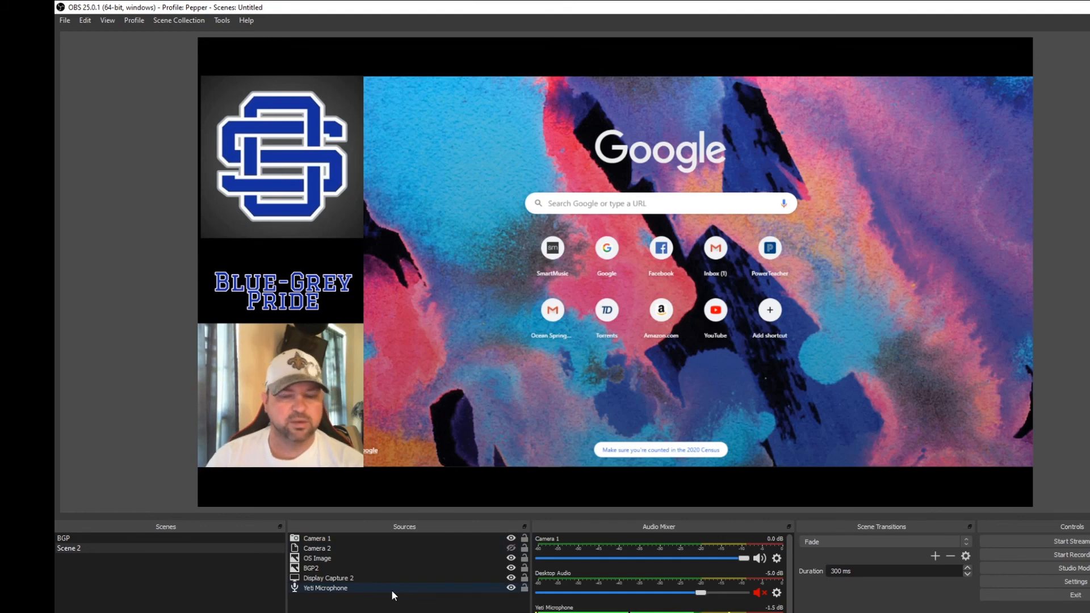
click(511, 549)
click(511, 538)
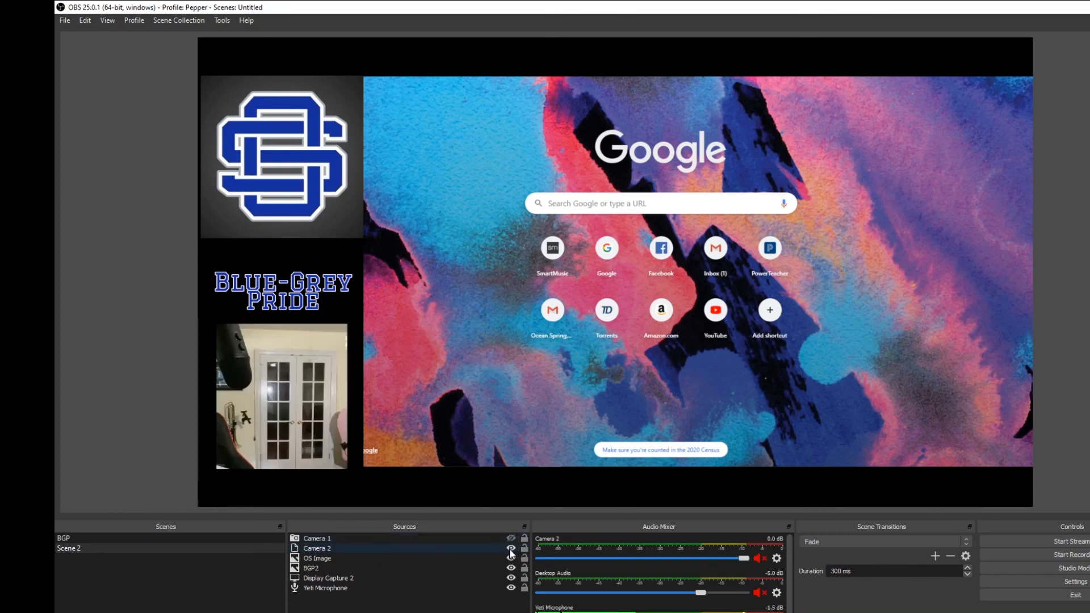
click(511, 539)
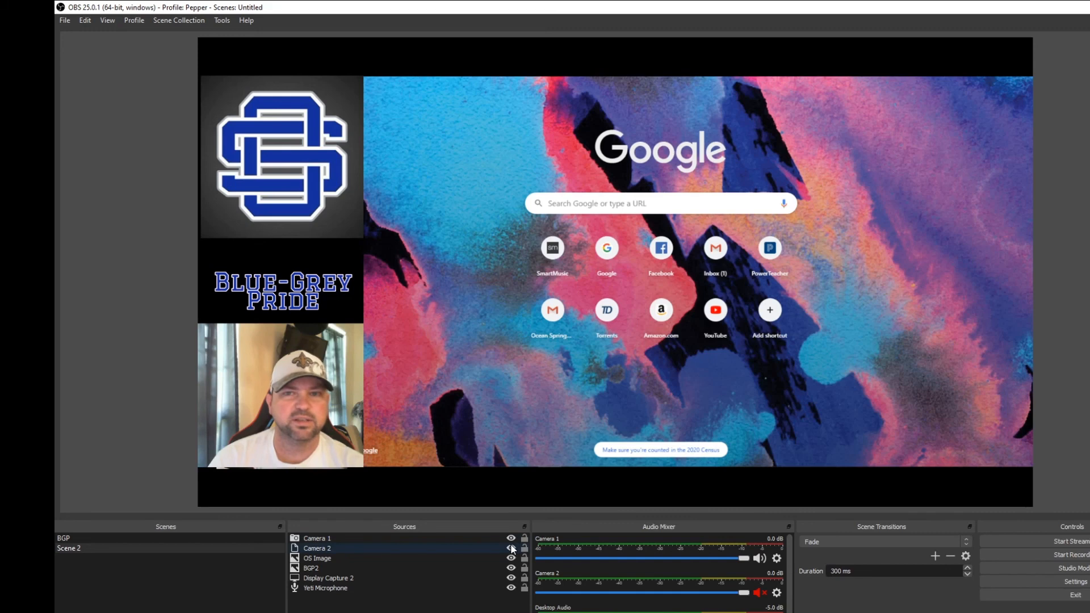